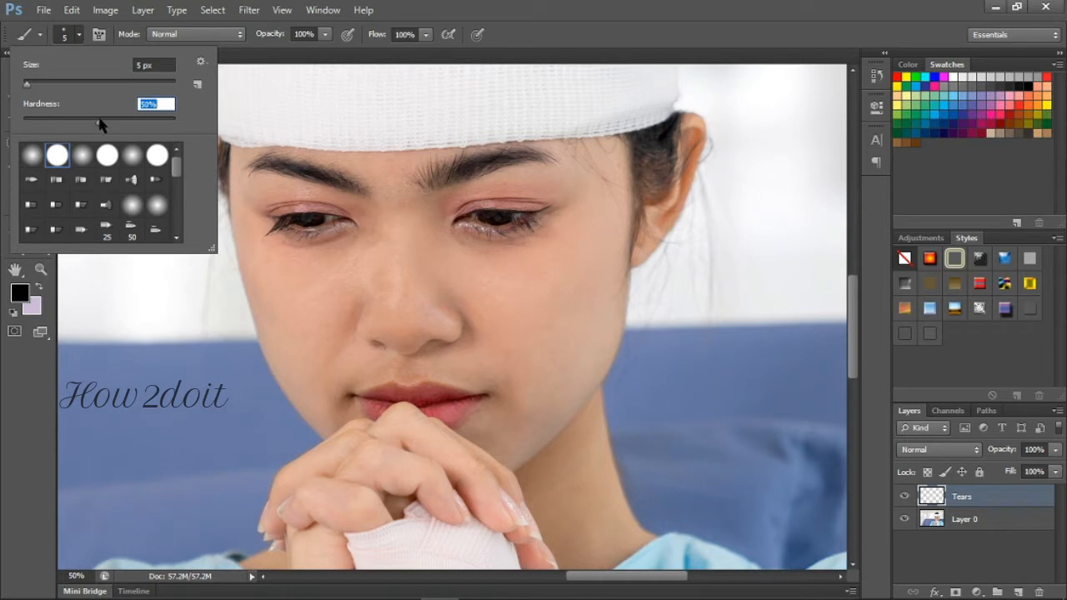
Step: Reset the colours to default black and white and swap them so white is the foreground colour
click(78, 35)
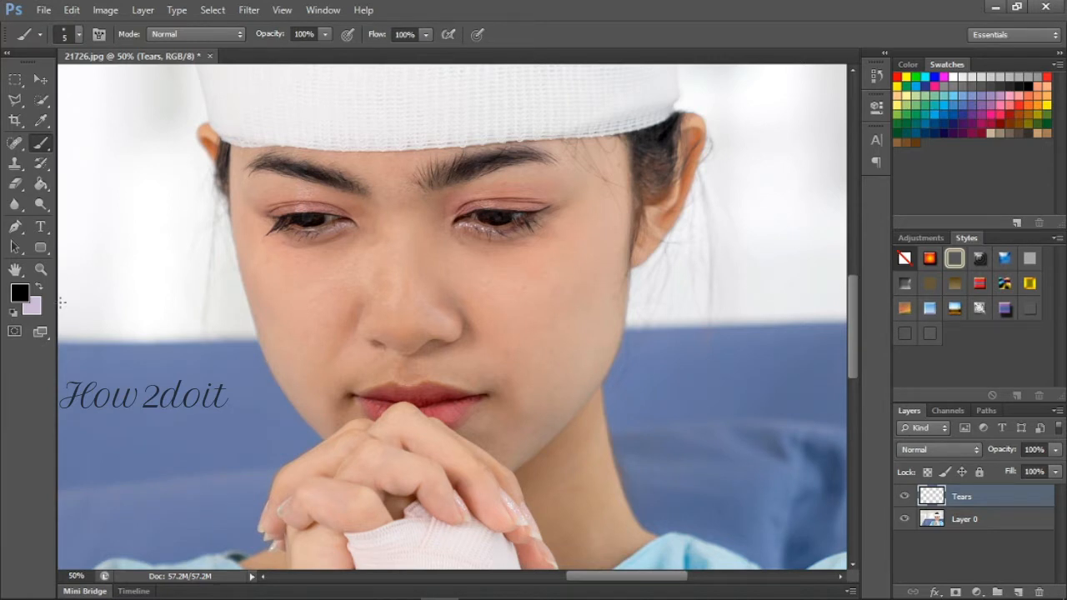
key(x)
click(12, 314)
key(x)
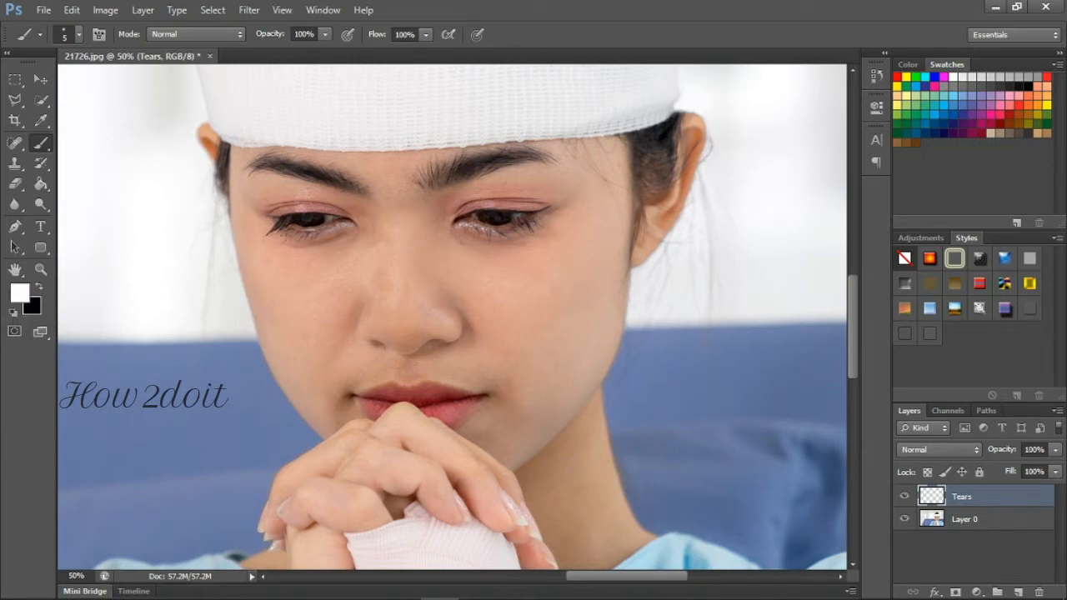
Step: Enlarge the brush to 30 px and paint a single white dot on the cheek beside the nose
key(bracketright)
key(bracketright)
key(bracketright)
key(bracketright)
key(bracketright)
key(bracketright)
key(bracketright)
click(330, 328)
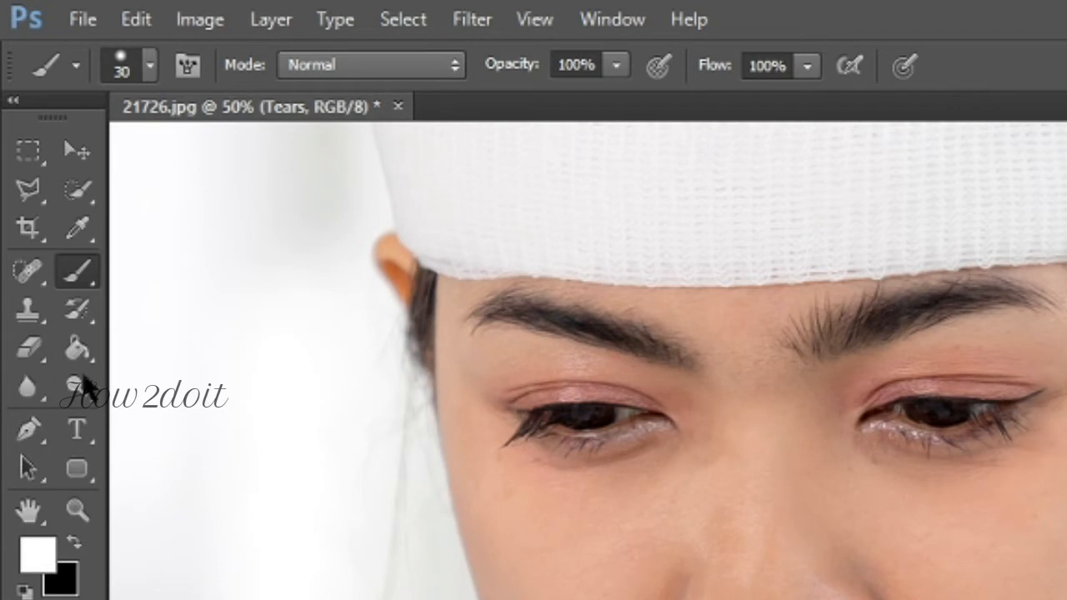
Step: Smudge the white dot upward with the Smudge tool, enlarging its tip between strokes, to shape a teardrop
click(36, 389)
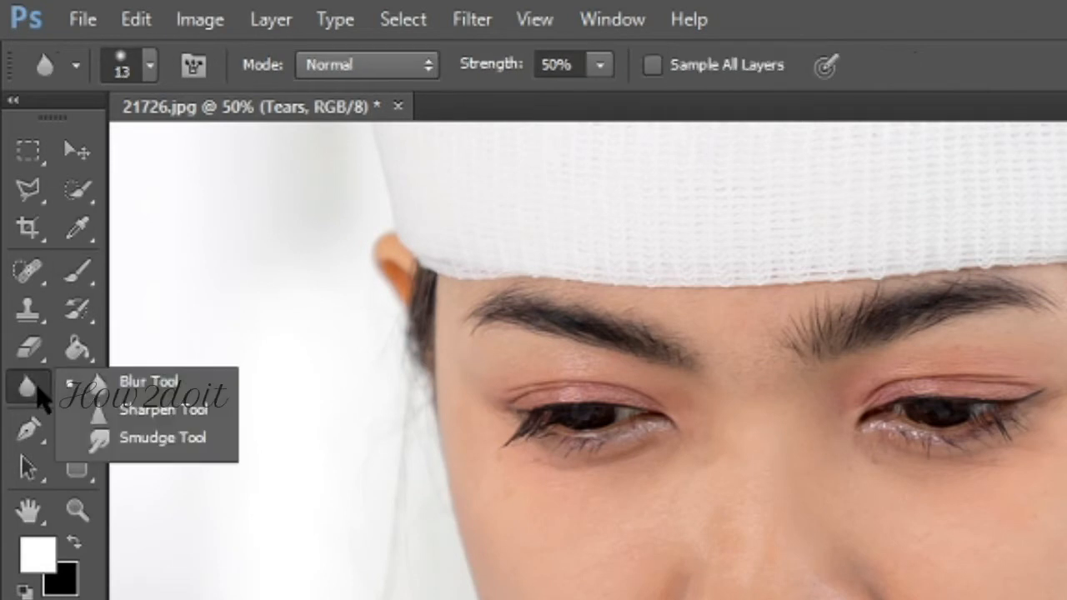
click(105, 437)
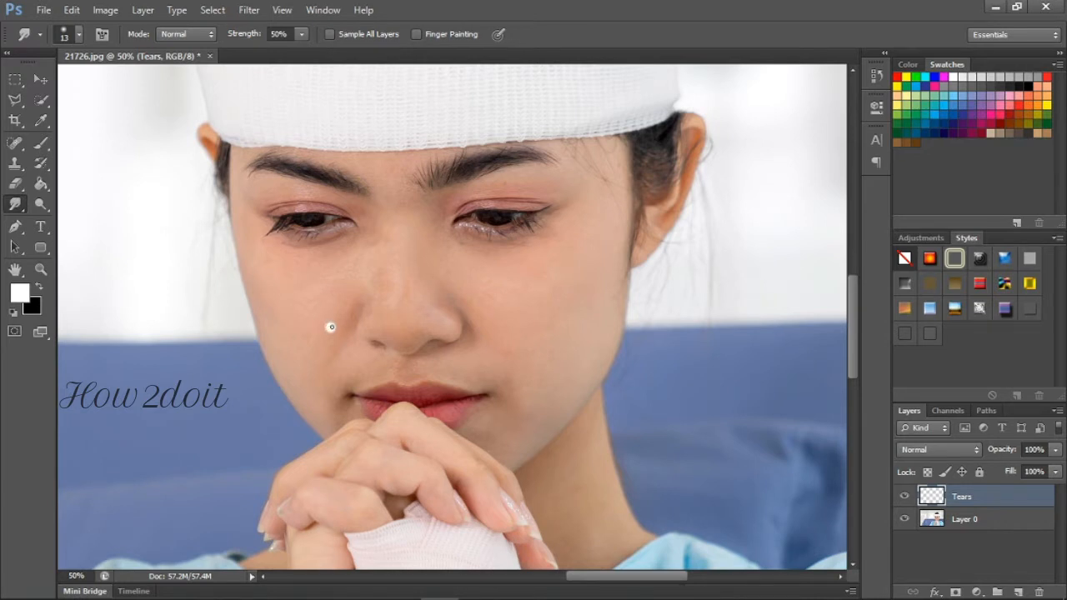
drag(331, 327, 331, 315)
key(bracketright)
key(bracketright)
key(bracketright)
key(bracketright)
drag(330, 323, 329, 313)
Step: Set the Tears layer's Fill to 0%
key(z)
scroll(513, 546, up, 1)
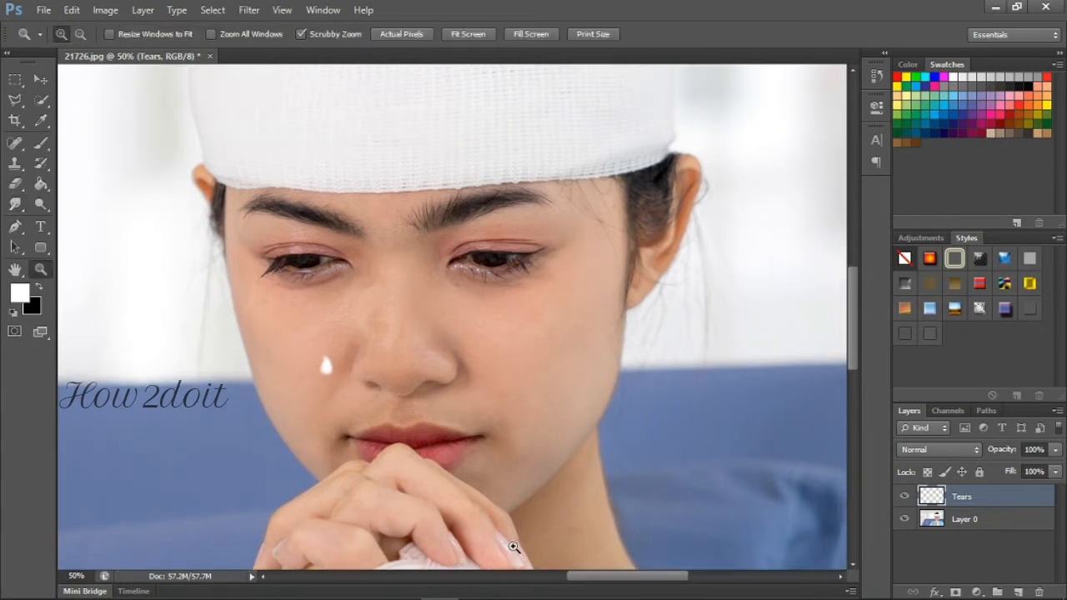
click(461, 476)
click(460, 475)
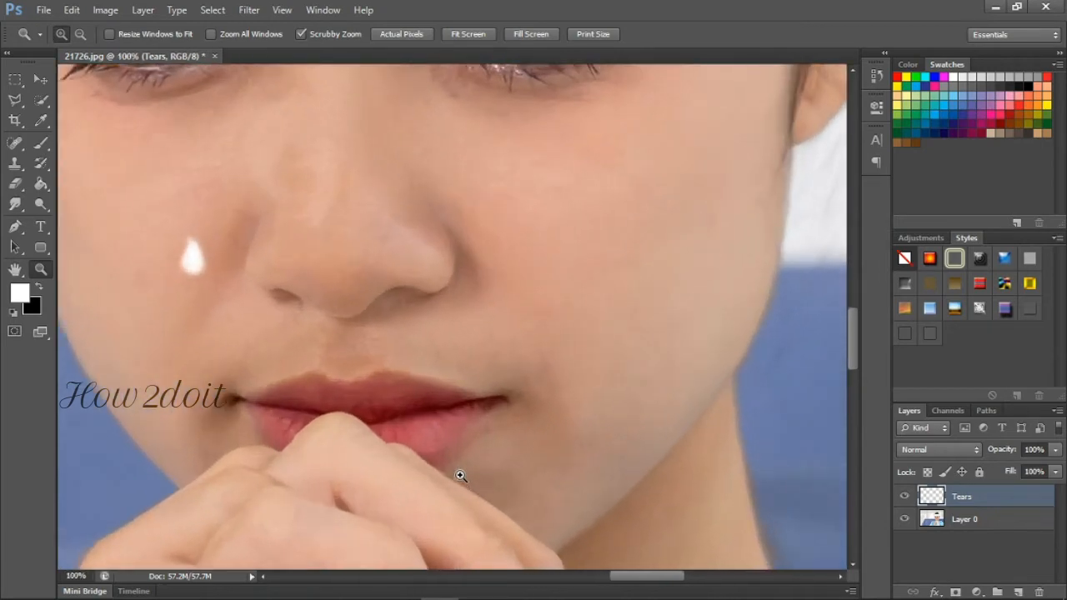
drag(635, 584, 615, 579)
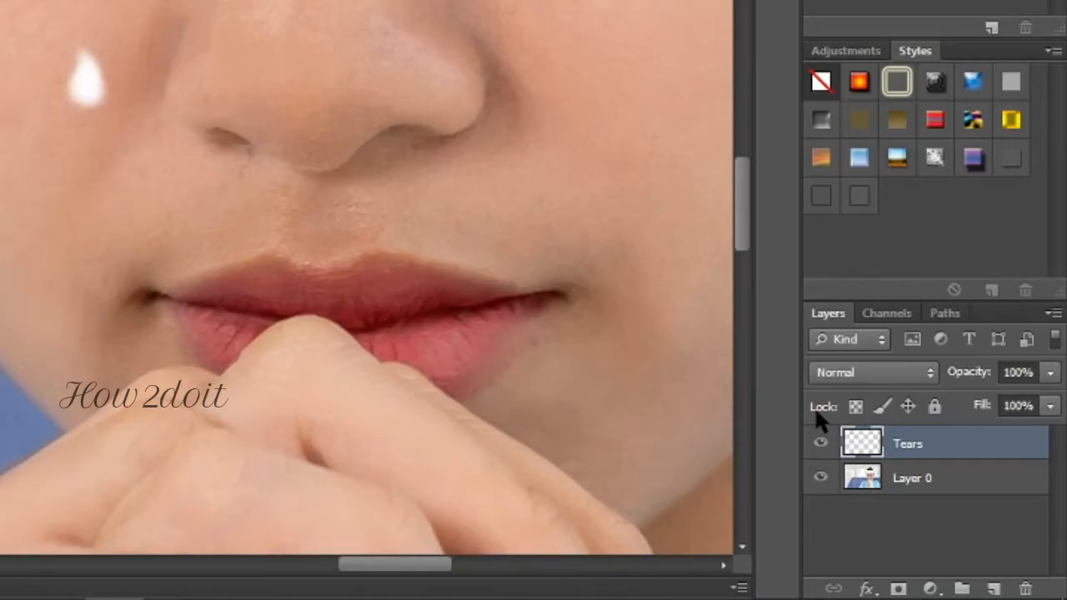
click(1052, 412)
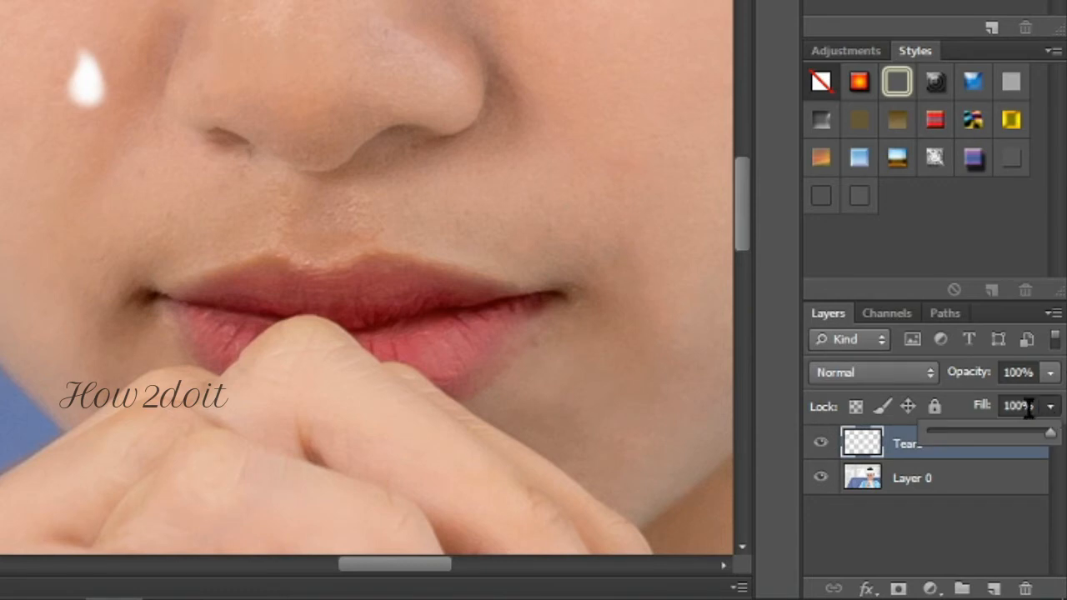
drag(1048, 432, 888, 448)
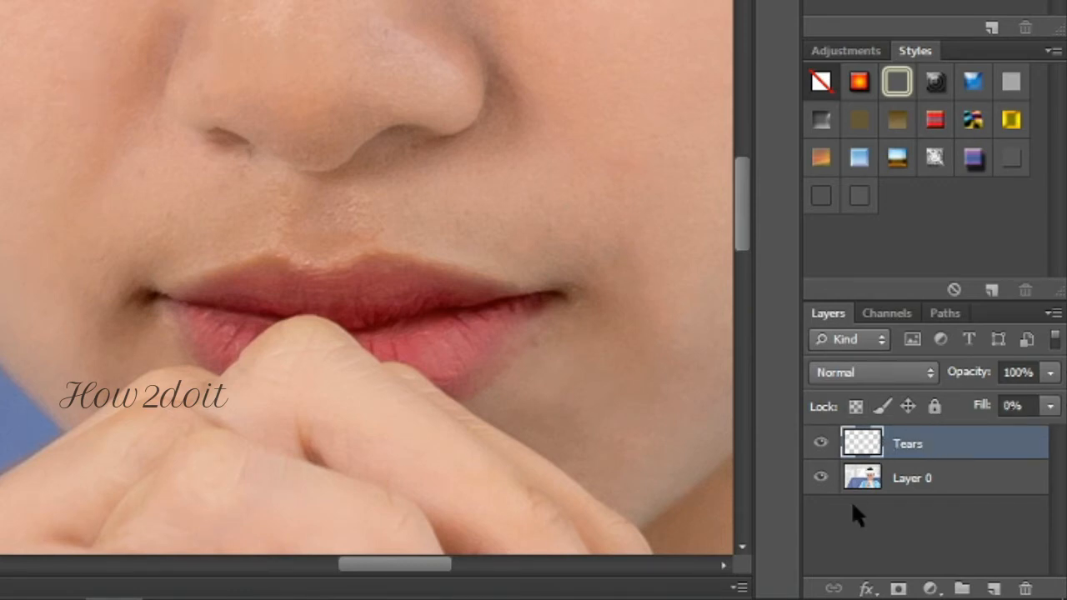
Step: Open the Tears layer's blending options, enable Drop Shadow and show its settings
click(867, 589)
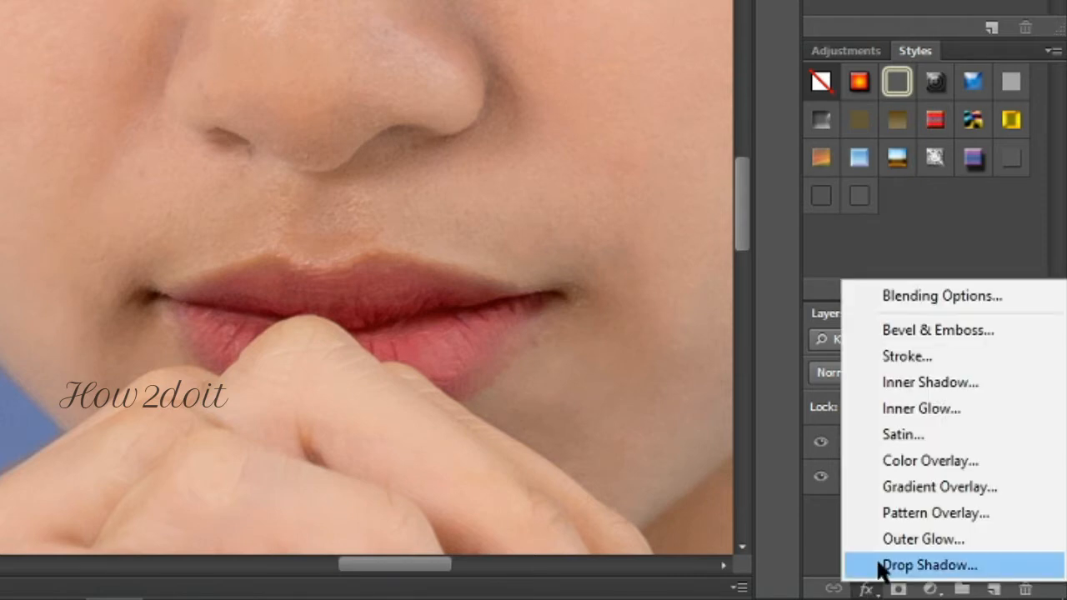
click(919, 292)
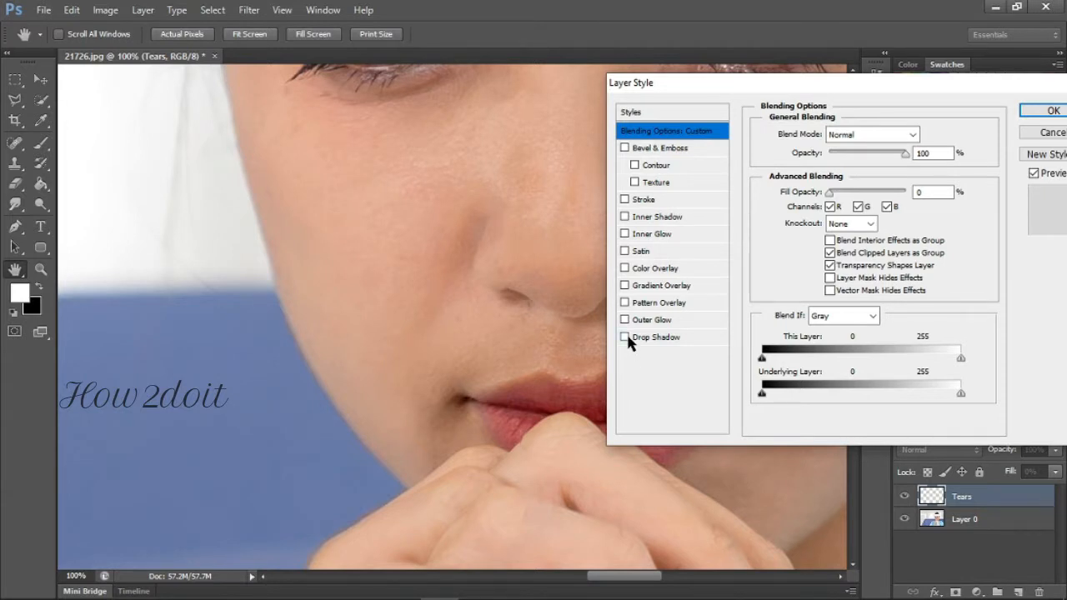
click(625, 337)
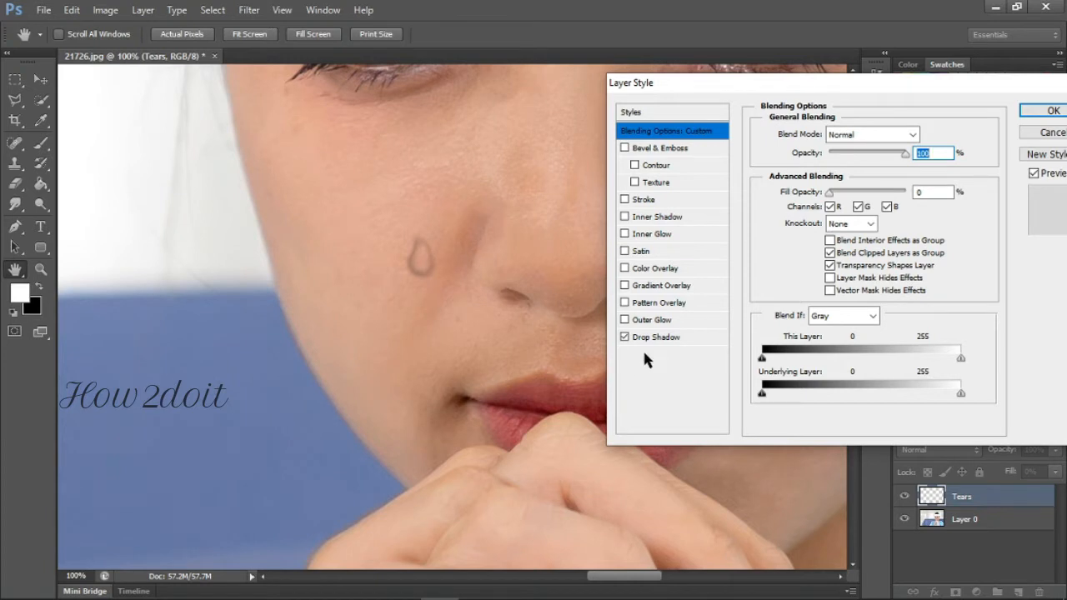
click(678, 337)
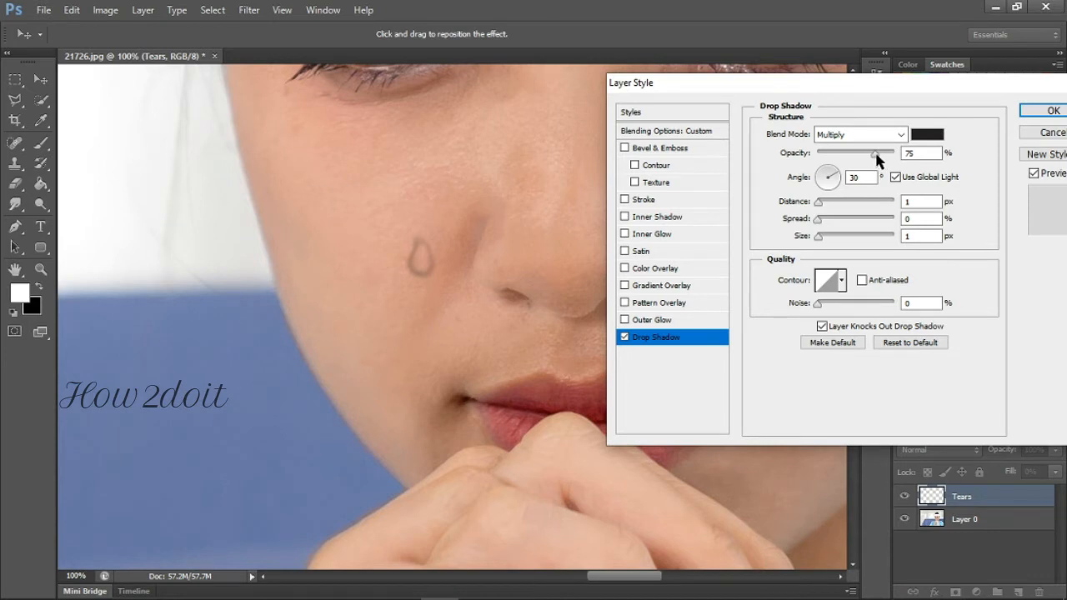
Step: Set the drop shadow's opacity to 68% and its angle to 145°
click(874, 160)
drag(874, 161, 869, 161)
drag(829, 175, 820, 170)
drag(932, 77, 218, 130)
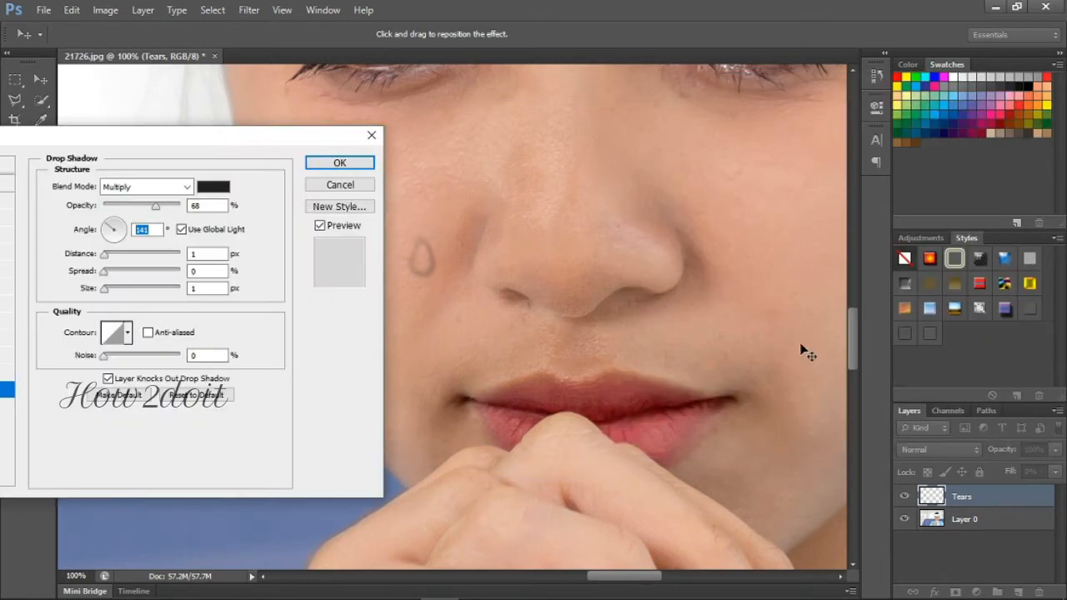
drag(853, 349, 853, 325)
drag(613, 576, 606, 576)
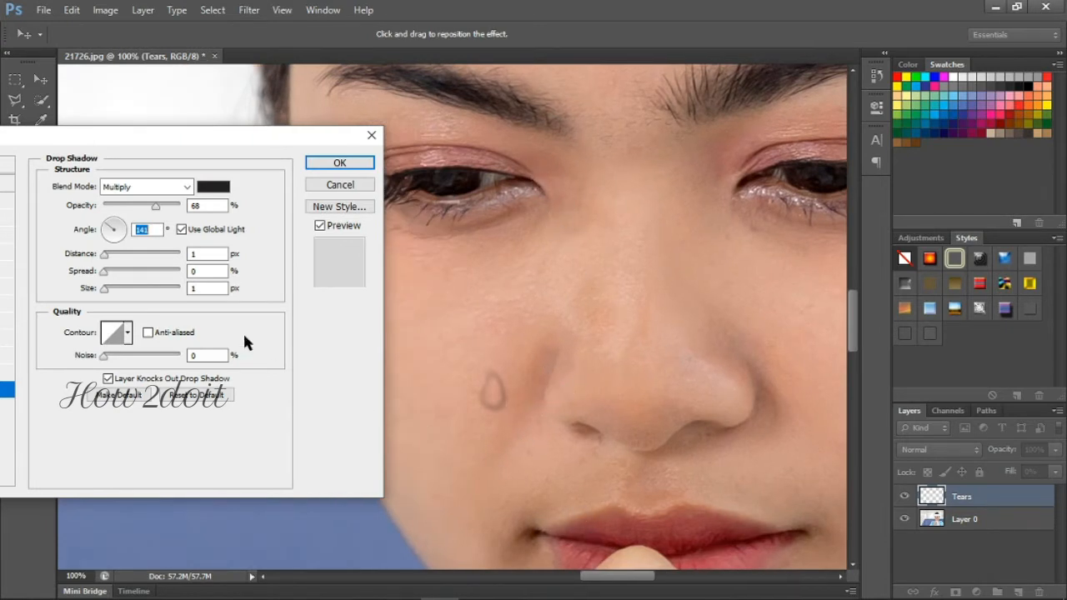
mouse_move(105, 224)
mouse_down()
mouse_move(103, 235)
mouse_move(105, 221)
mouse_up()
Step: Set the drop shadow colour to brown #946754 by sampling the shaded skin beneath the nose
click(214, 187)
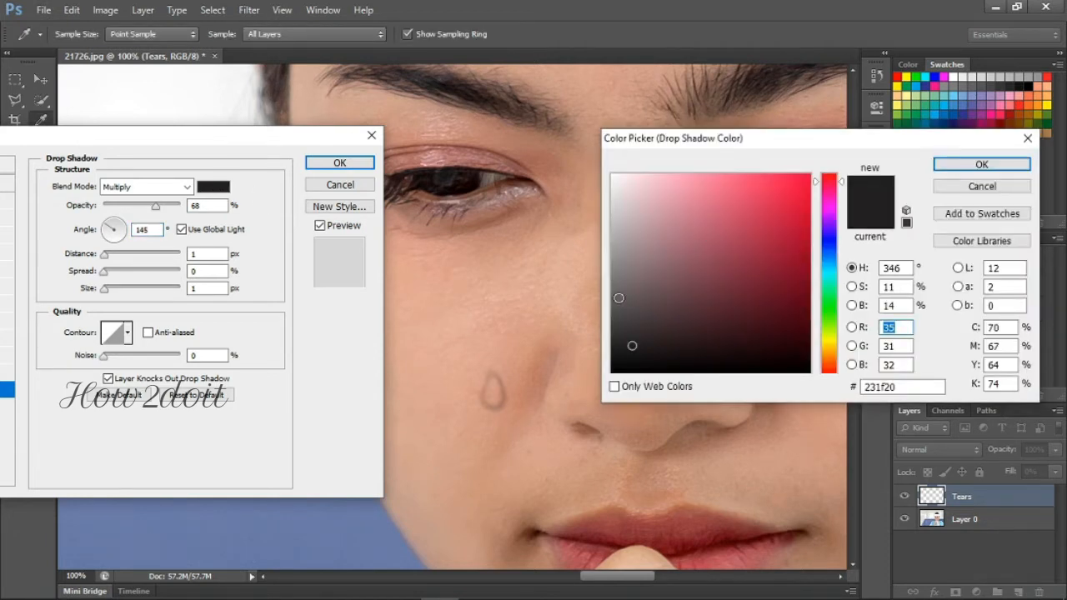
click(552, 366)
click(557, 358)
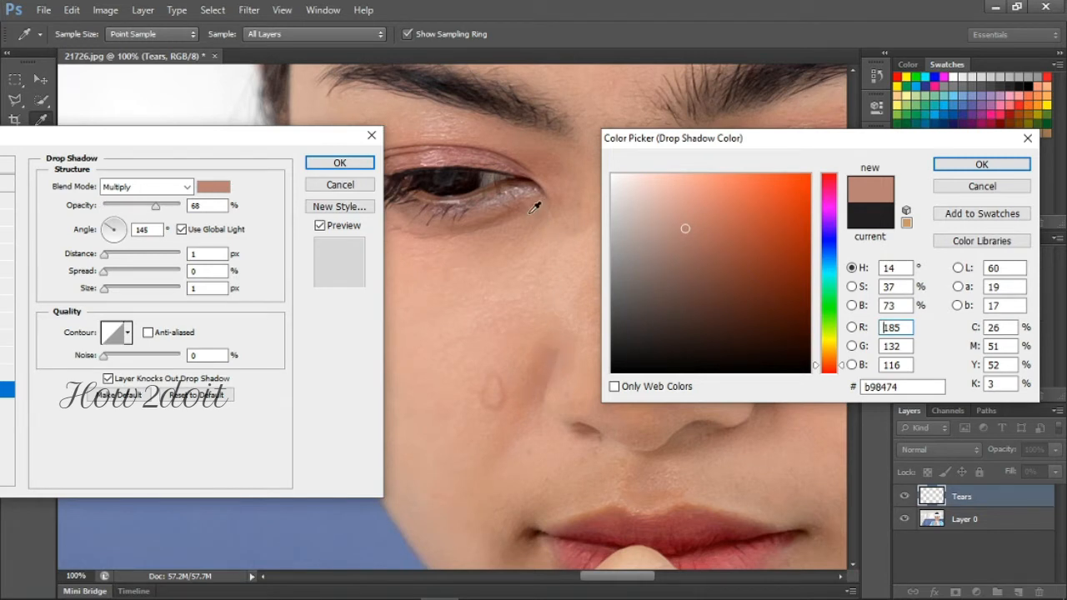
click(707, 431)
click(706, 432)
click(708, 433)
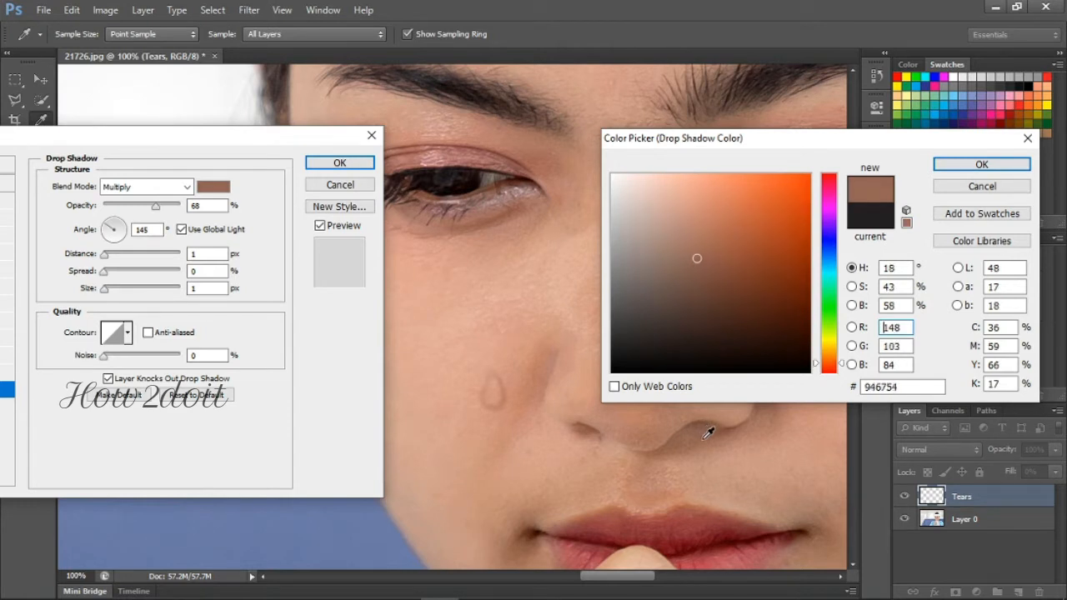
click(980, 164)
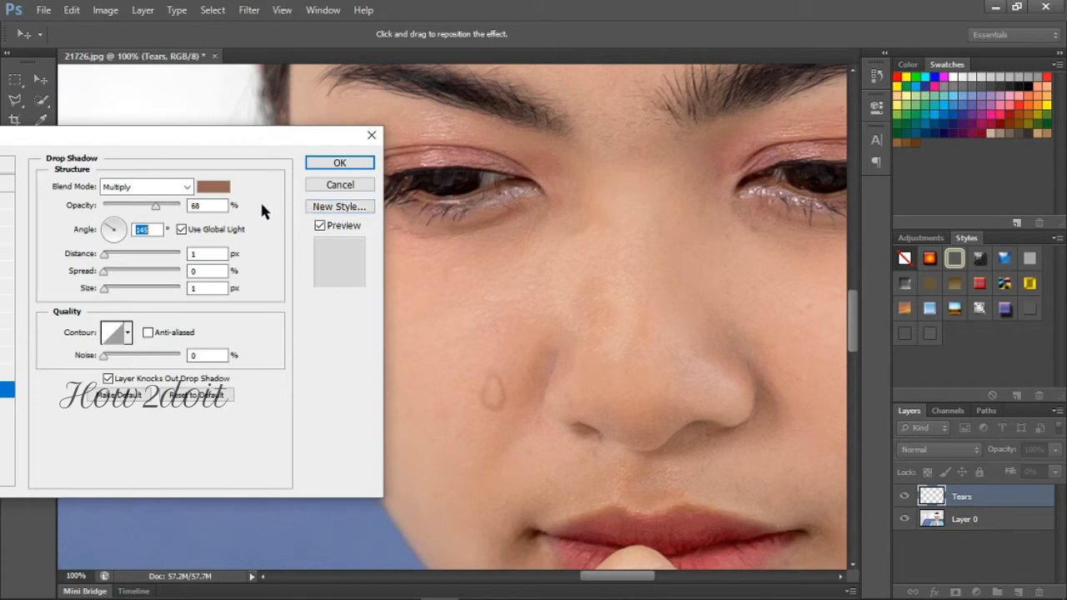
Step: Set the drop shadow's opacity to 85% and move the Layer Style dialog clear of the teardrop
drag(157, 207, 170, 206)
drag(254, 134, 317, 134)
drag(179, 139, 788, 81)
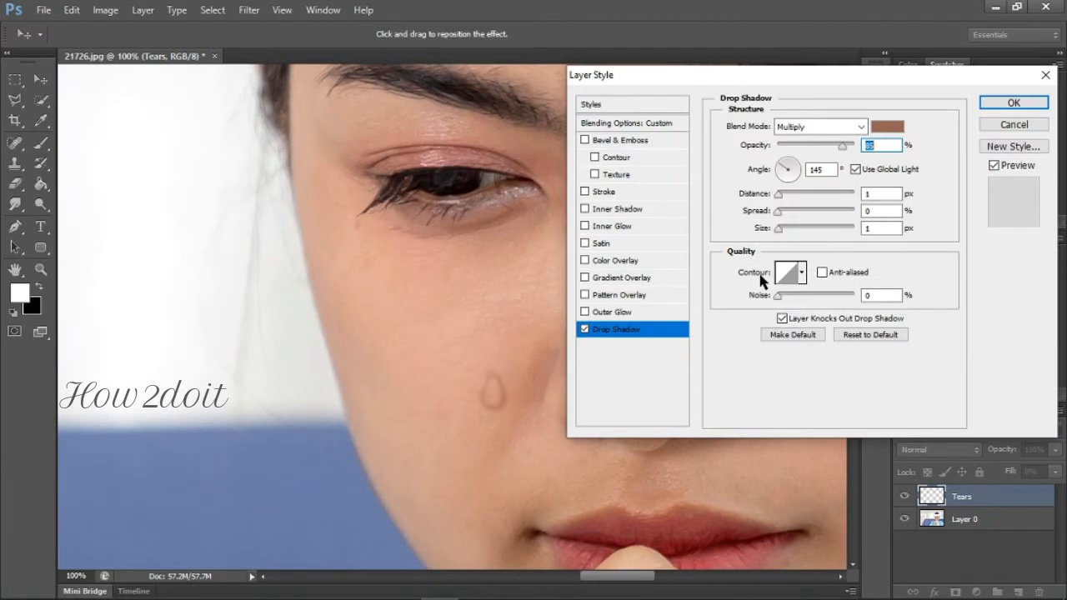
Step: Enable Bevel & Emboss on the teardrop with shadow opacity 0%, highlight opacity 100% and size 2 px
click(584, 140)
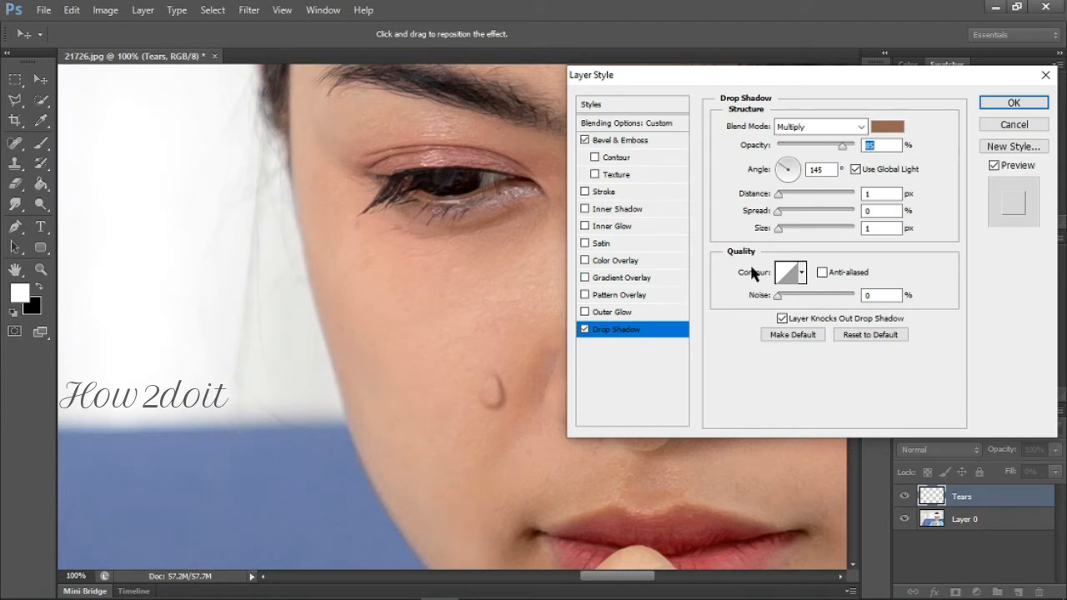
click(649, 142)
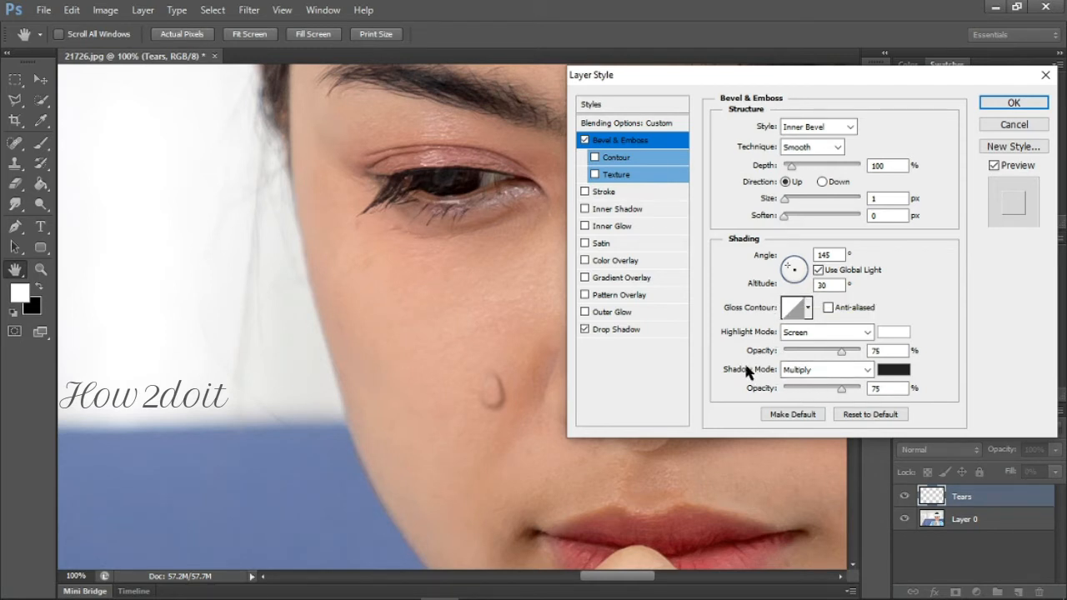
drag(842, 388, 747, 395)
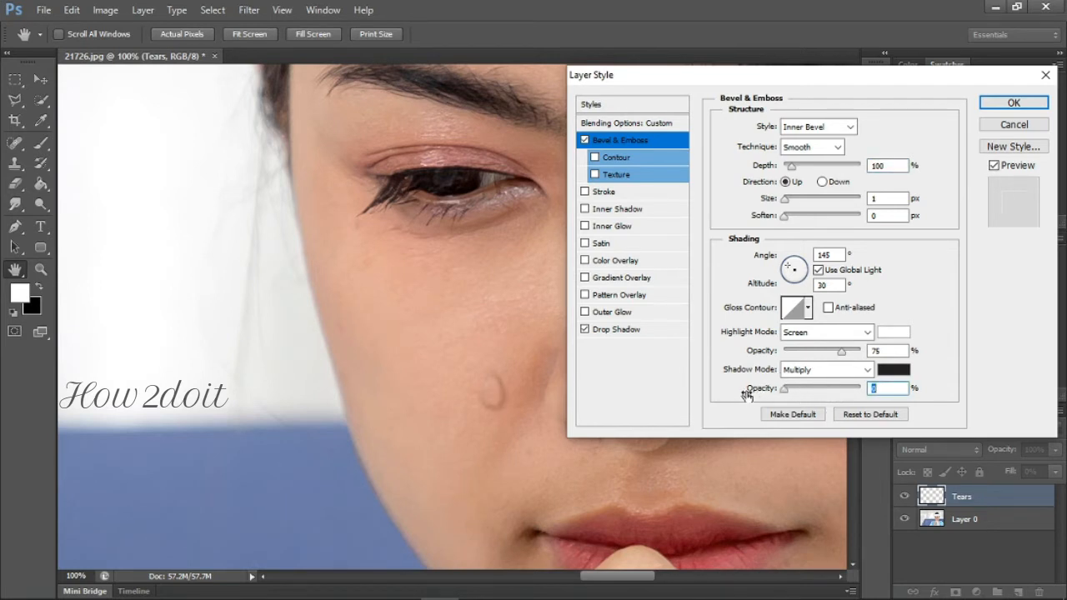
click(839, 350)
drag(839, 351, 861, 356)
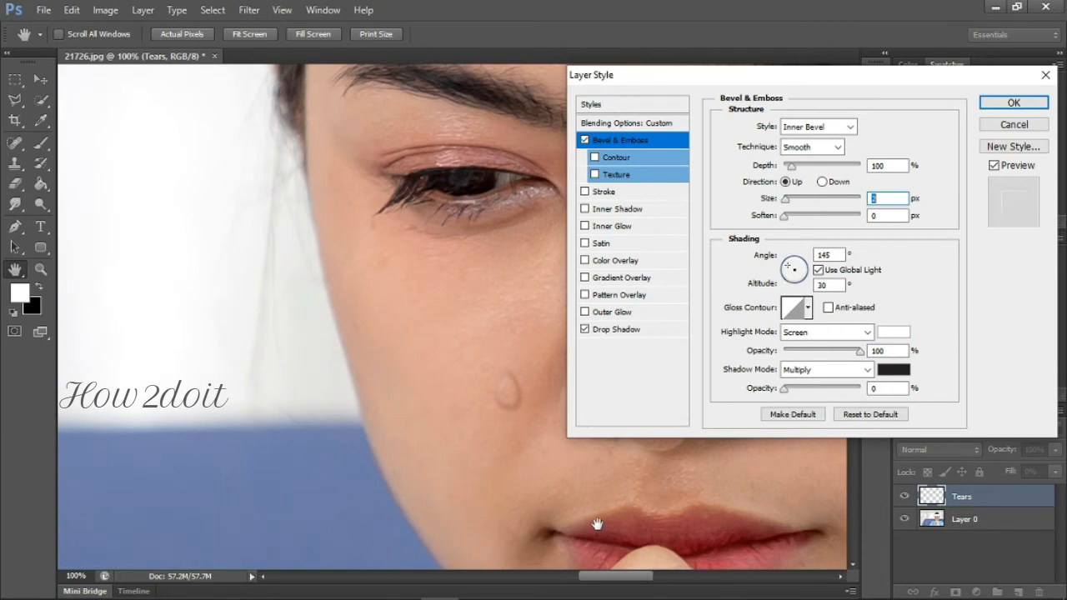
Step: Set the bevel's depth to 470%, size to 81 px, soften to 4 px and highlight opacity to 81%, and apply the layer style
drag(609, 576, 629, 583)
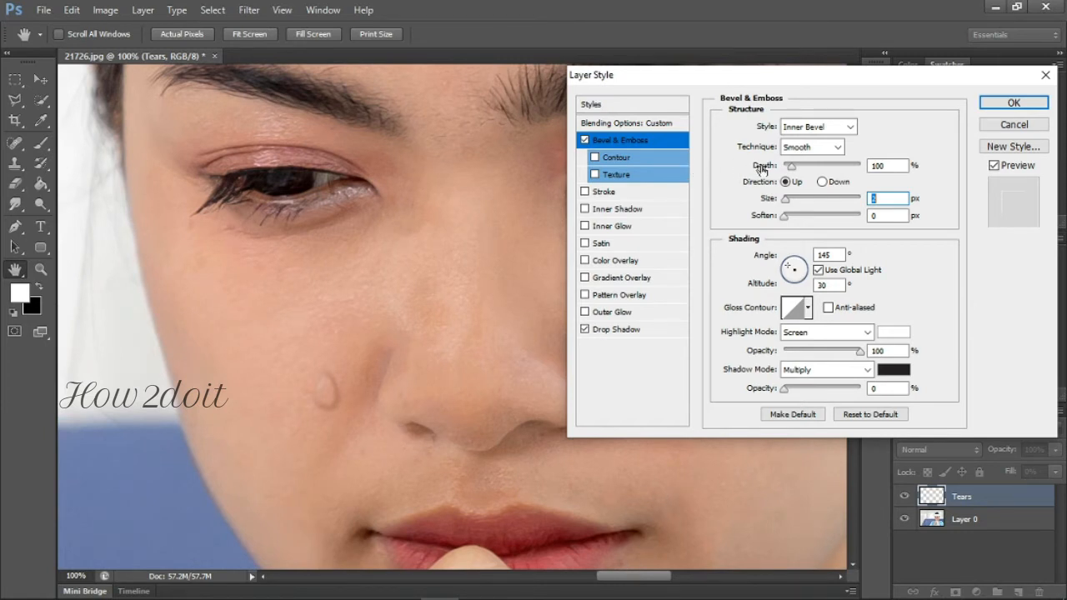
drag(788, 167, 843, 172)
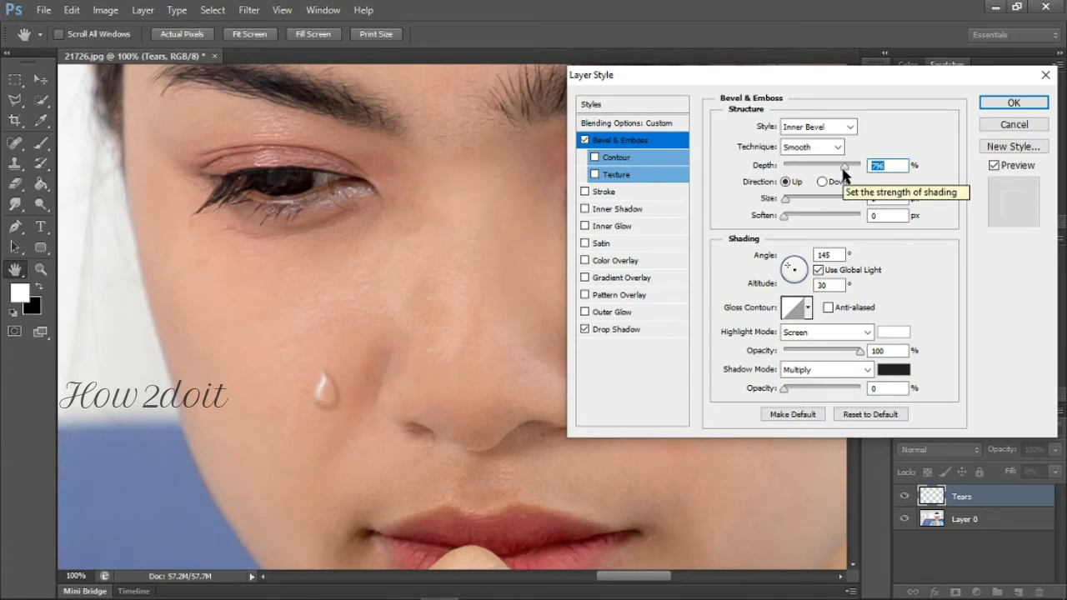
drag(845, 167, 819, 169)
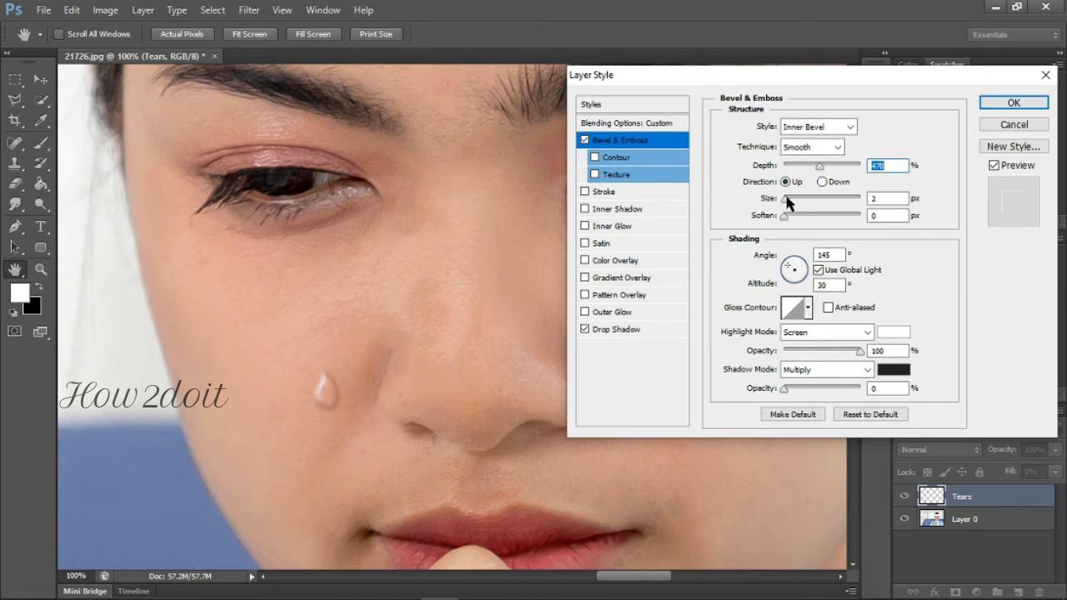
drag(787, 200, 801, 218)
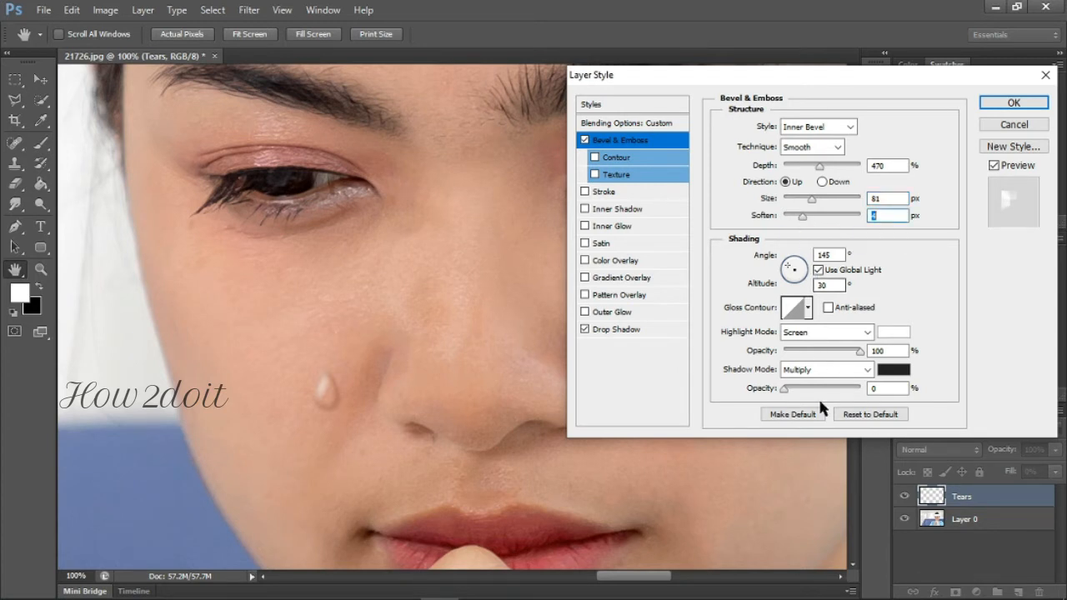
drag(862, 349, 845, 354)
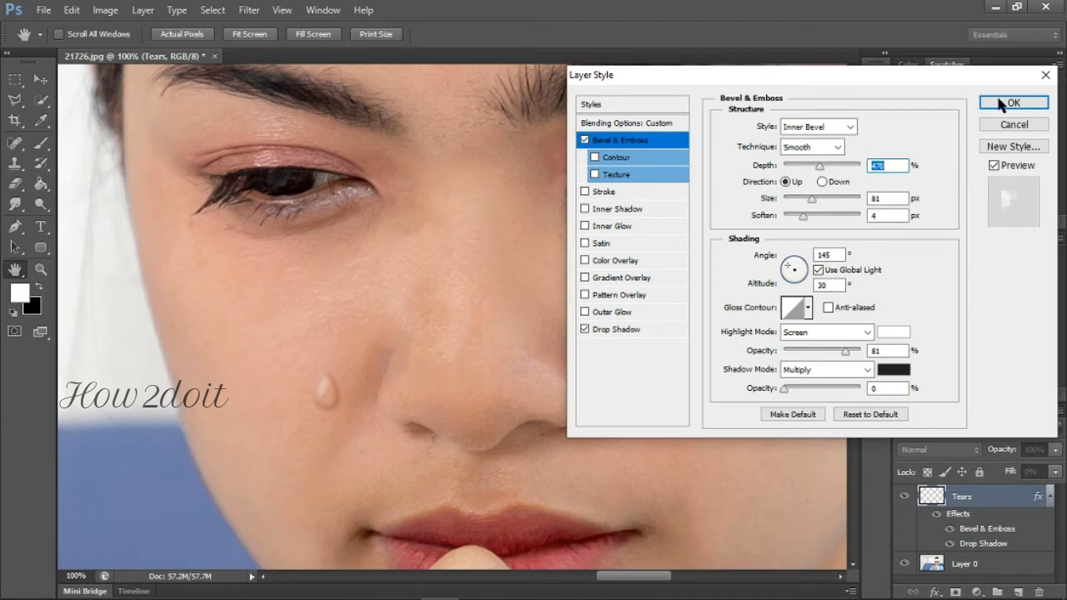
click(1001, 107)
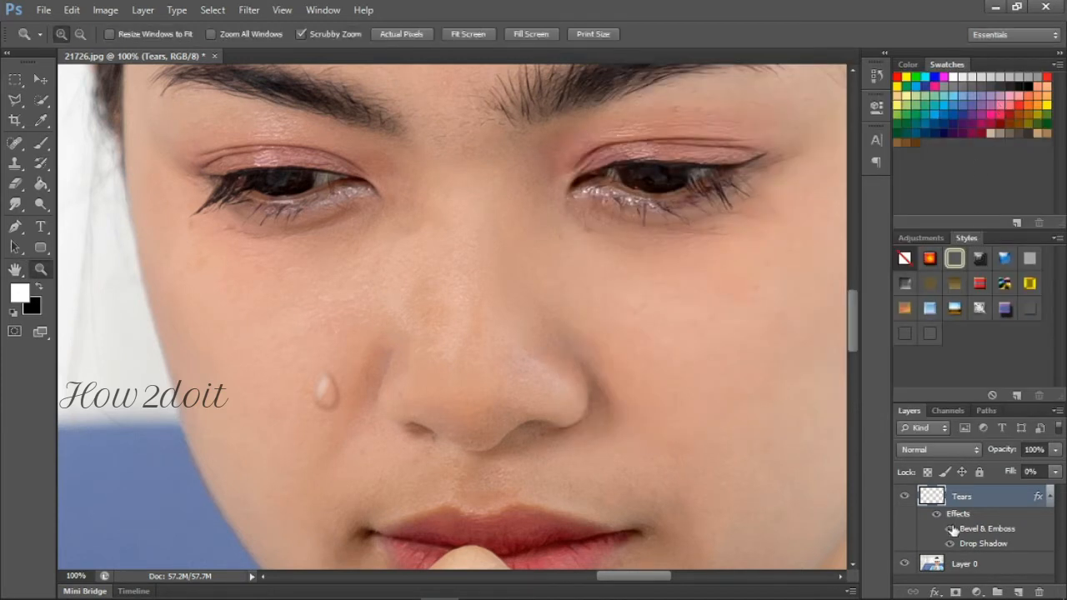
Step: Toggle the Tears layer's Bevel & Emboss and Drop Shadow effects off and on to compare the teardrop's appearance
click(951, 529)
click(952, 544)
click(951, 543)
click(952, 530)
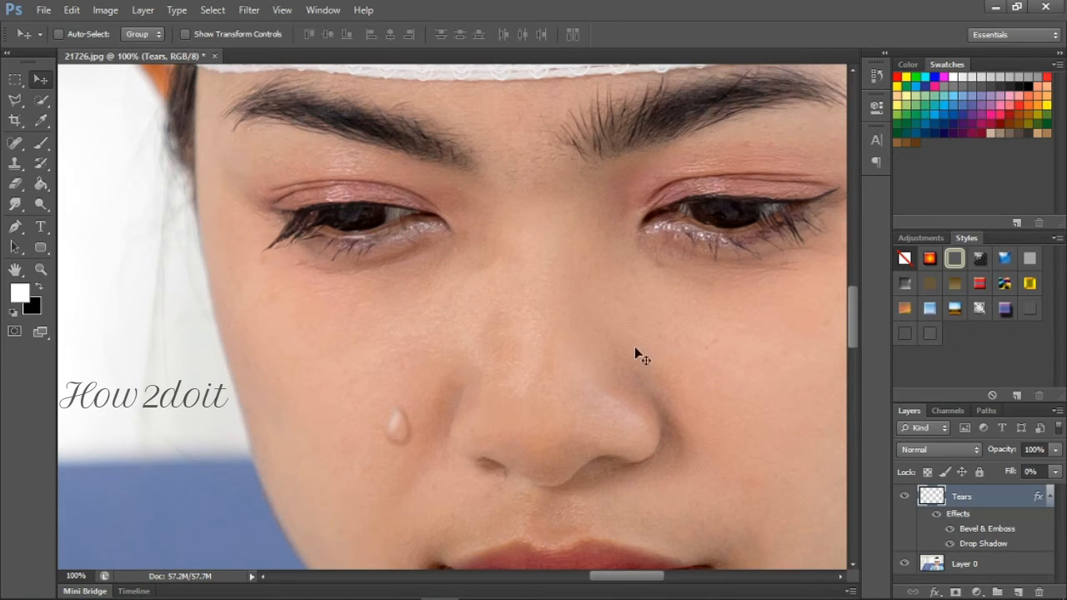
Step: Paint a tear trail from the inner corner of the eye down to the teardrop with the brush at 40% opacity
click(43, 147)
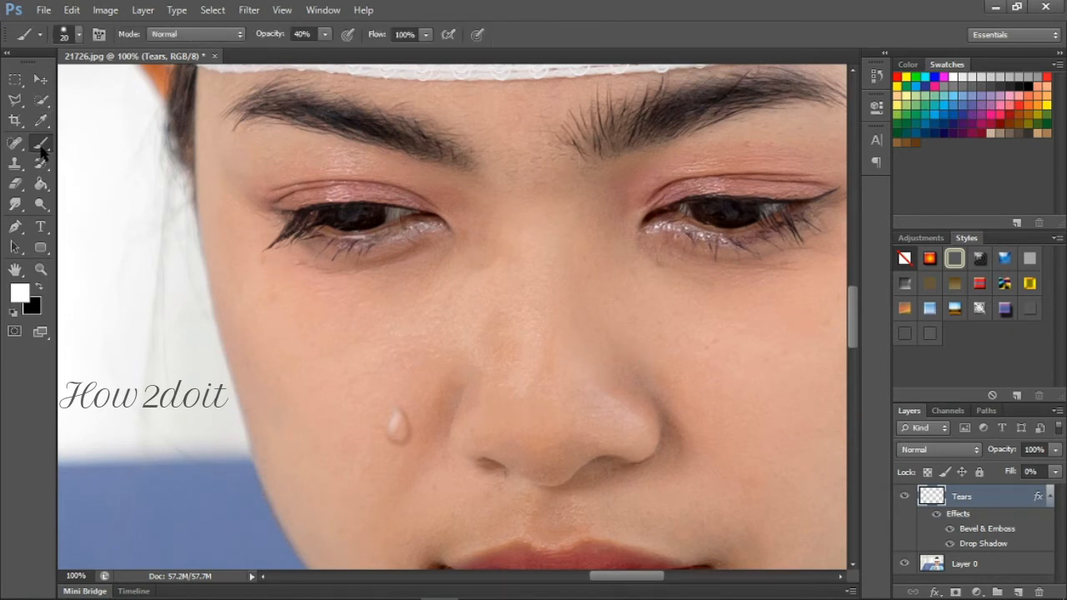
click(326, 35)
click(326, 35)
click(326, 35)
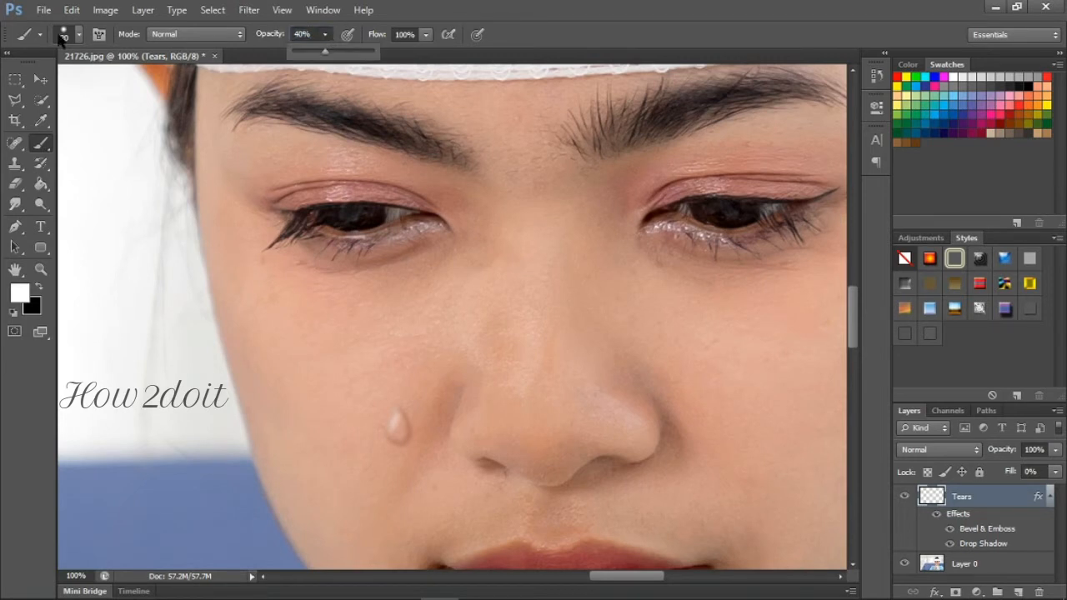
click(562, 3)
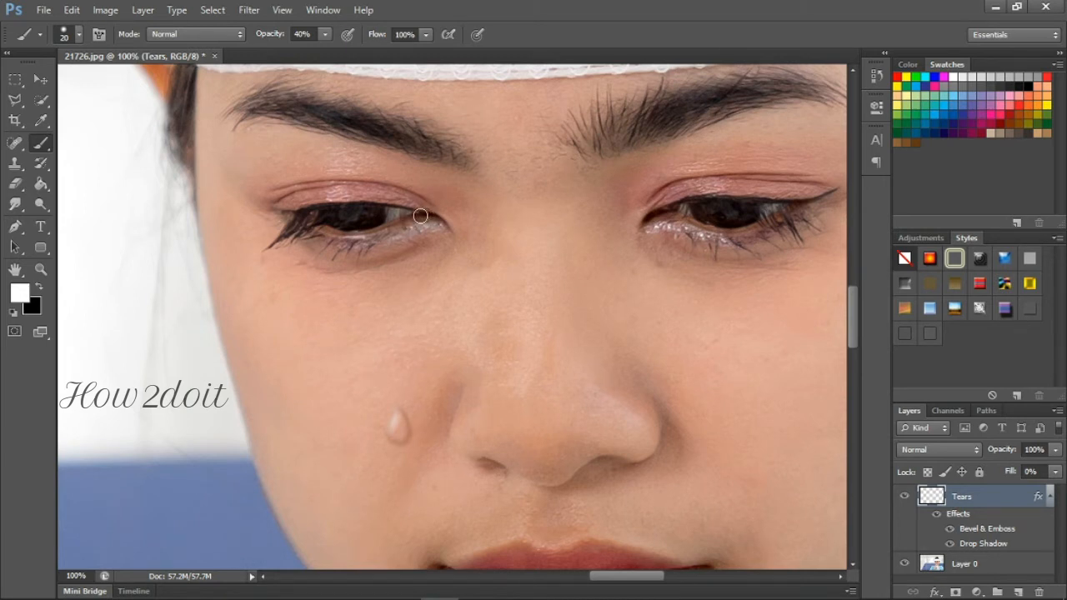
mouse_move(423, 223)
mouse_down()
mouse_move(431, 259)
mouse_move(397, 344)
mouse_move(398, 422)
mouse_up()
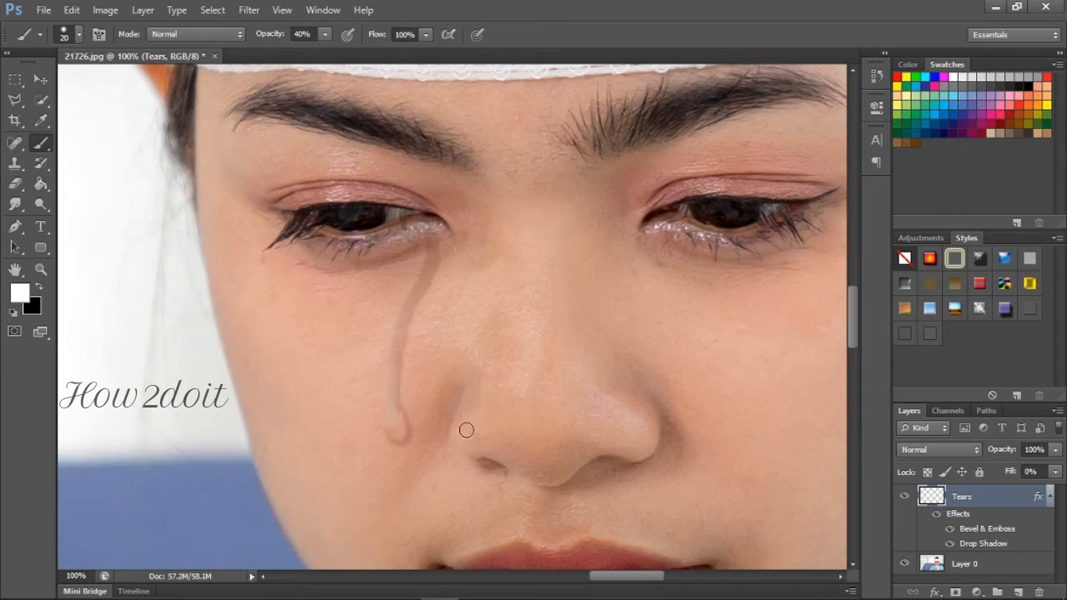
Step: Create a new layer named "highlight" above the Tears layer and set its blend mode to Screen
key(z)
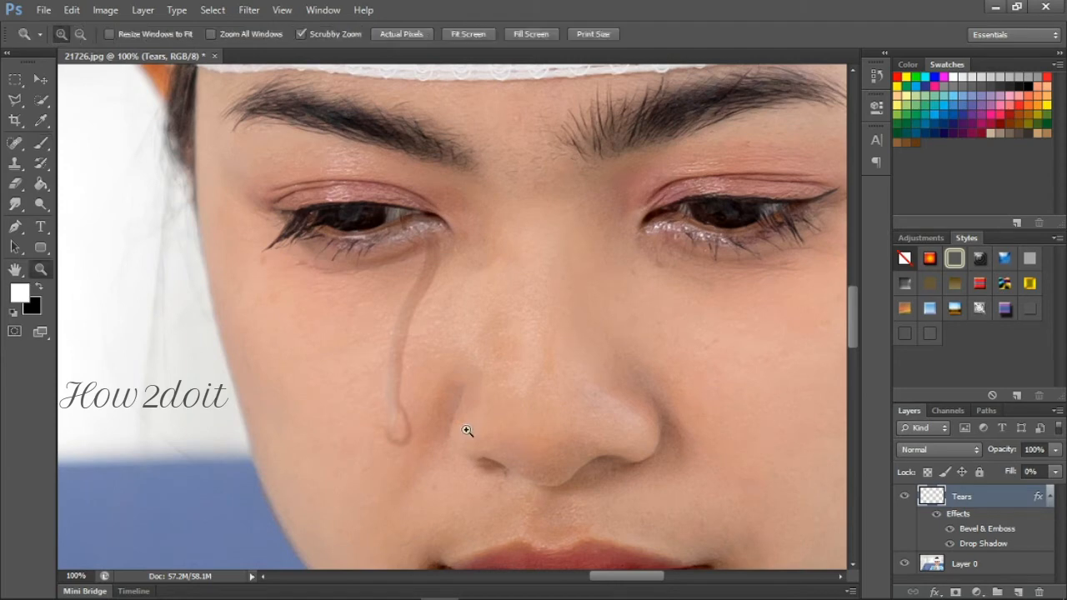
click(472, 34)
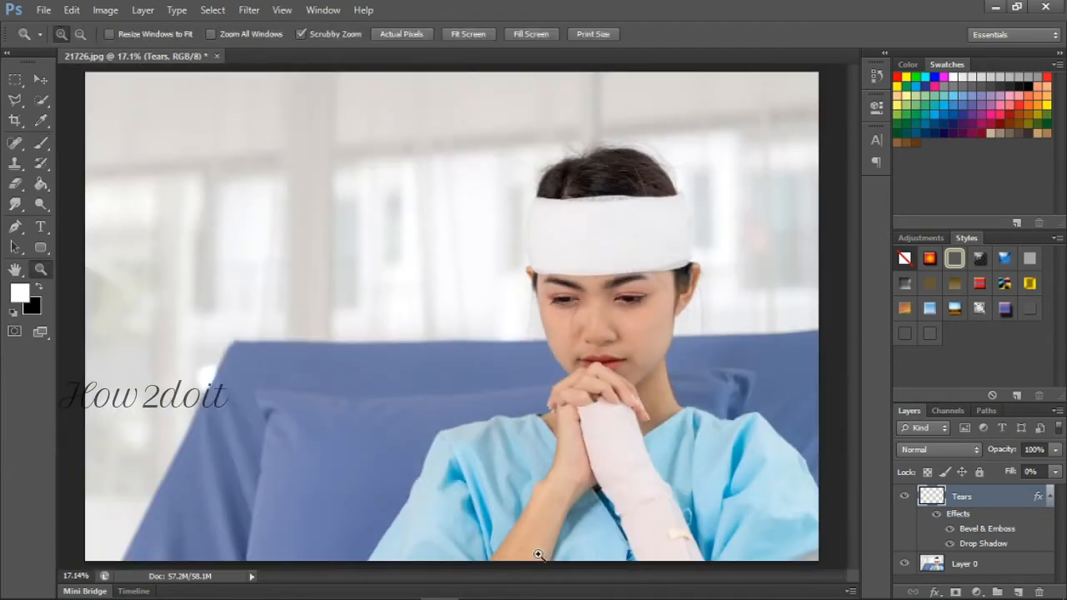
click(653, 383)
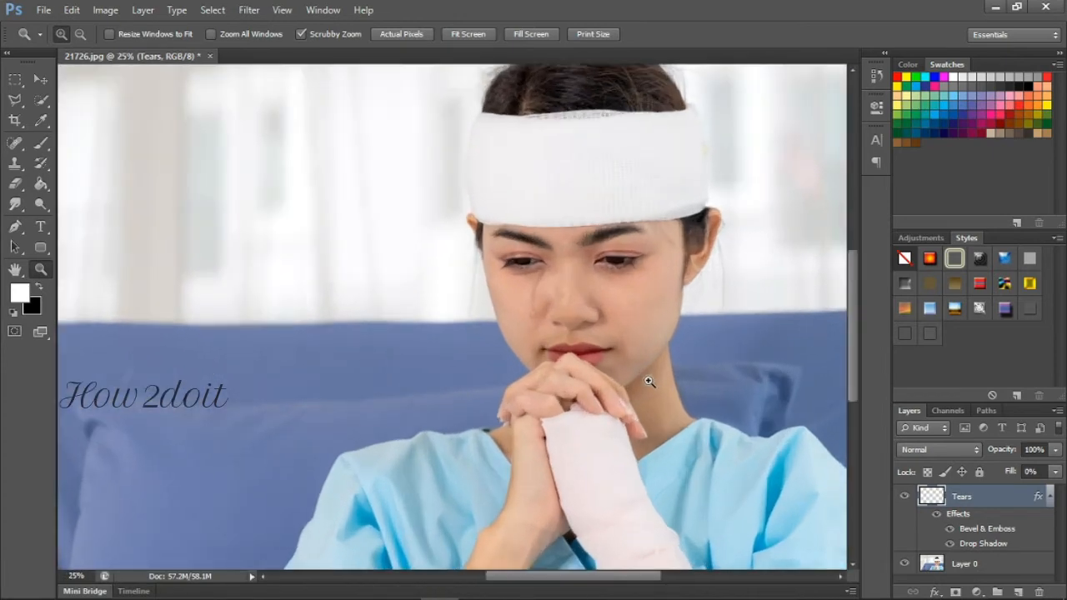
click(648, 377)
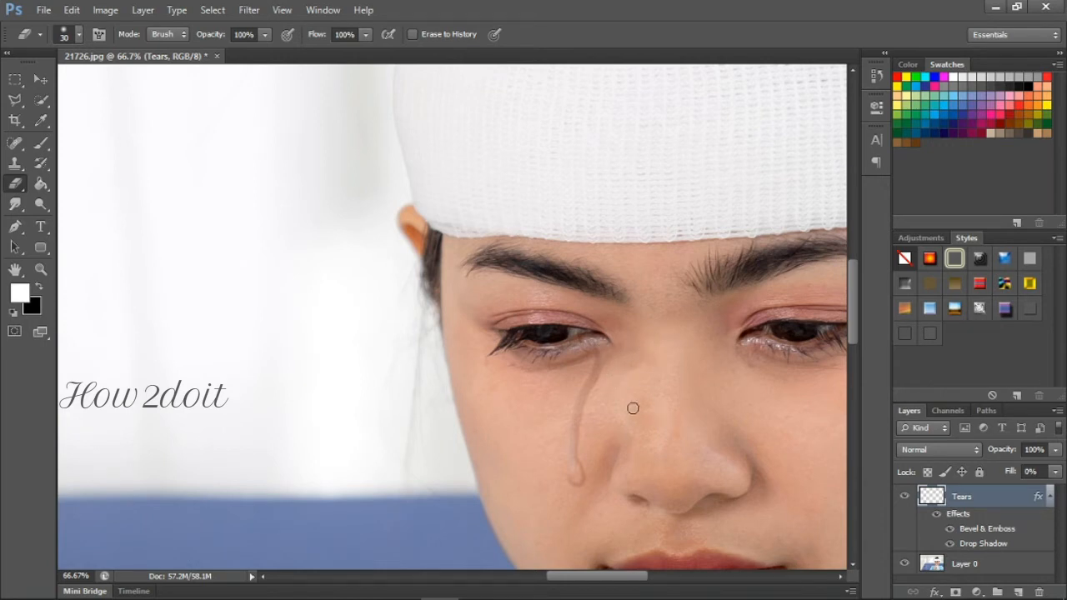
click(1018, 591)
double_click(959, 497)
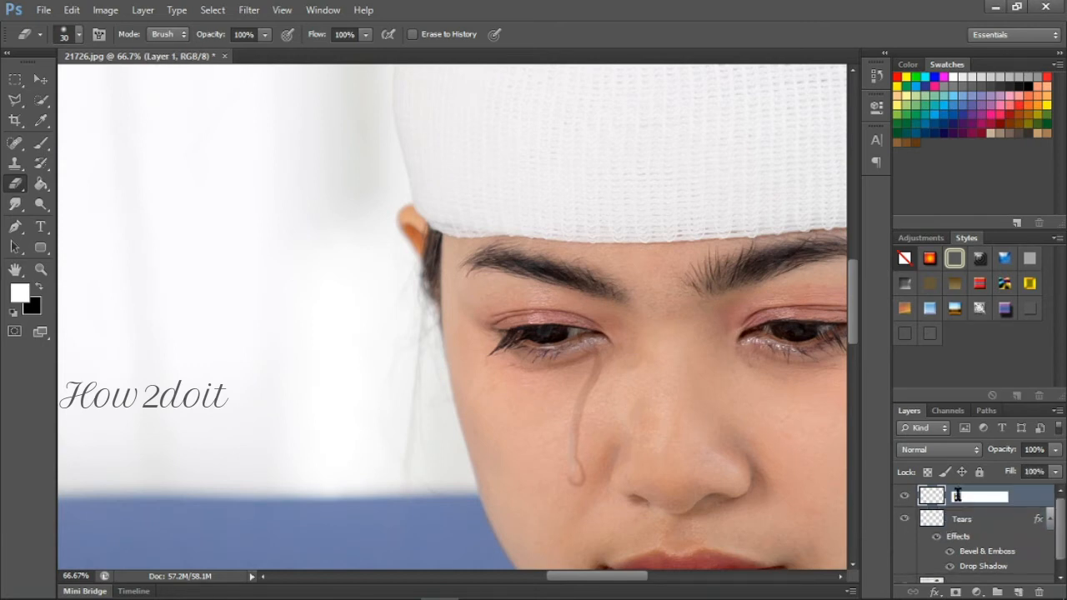
text(highlight)
key(Return)
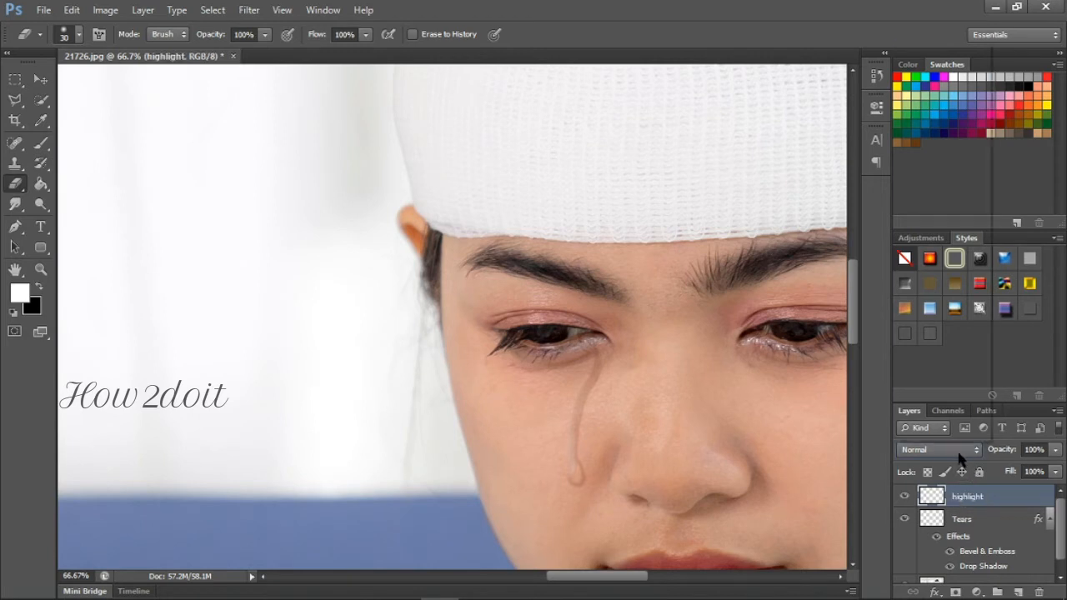
click(959, 451)
click(912, 171)
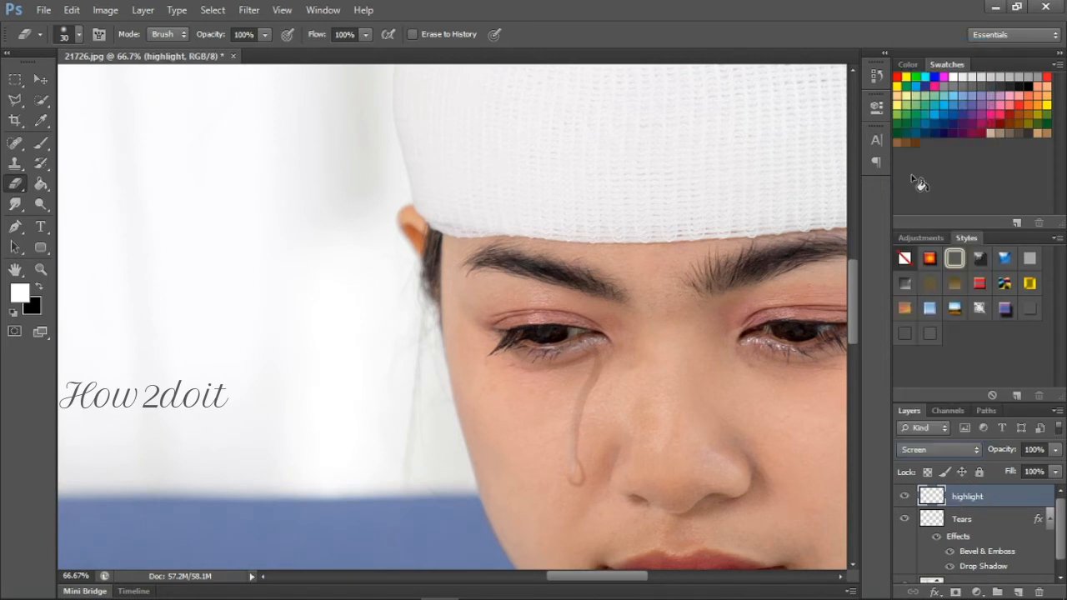
Step: Sample the skin tone of the cheek beside the tear as the brush colour
scroll(550, 339, down, 3)
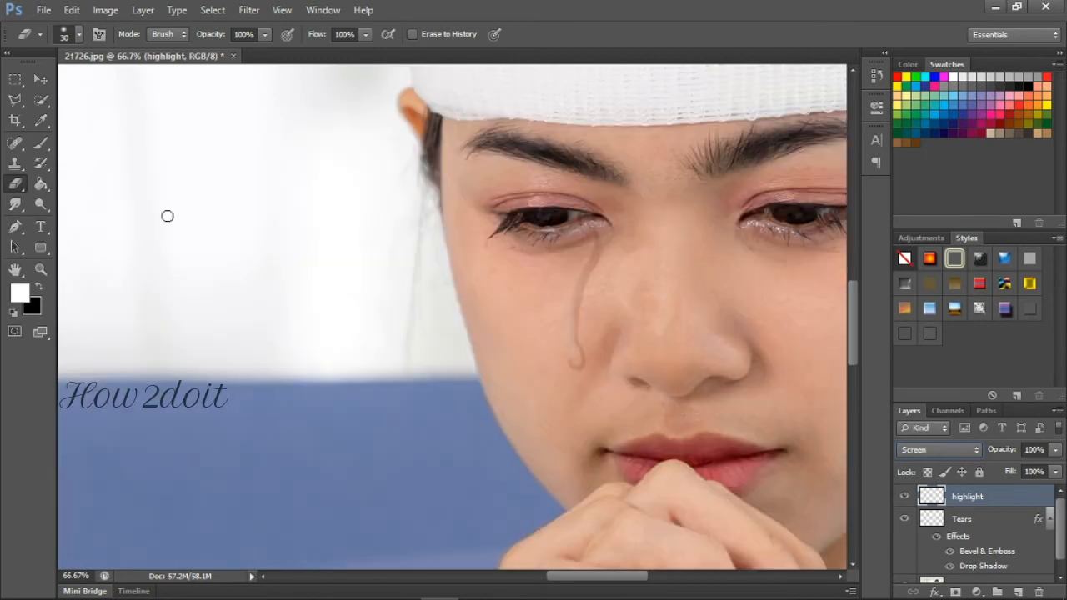
click(42, 143)
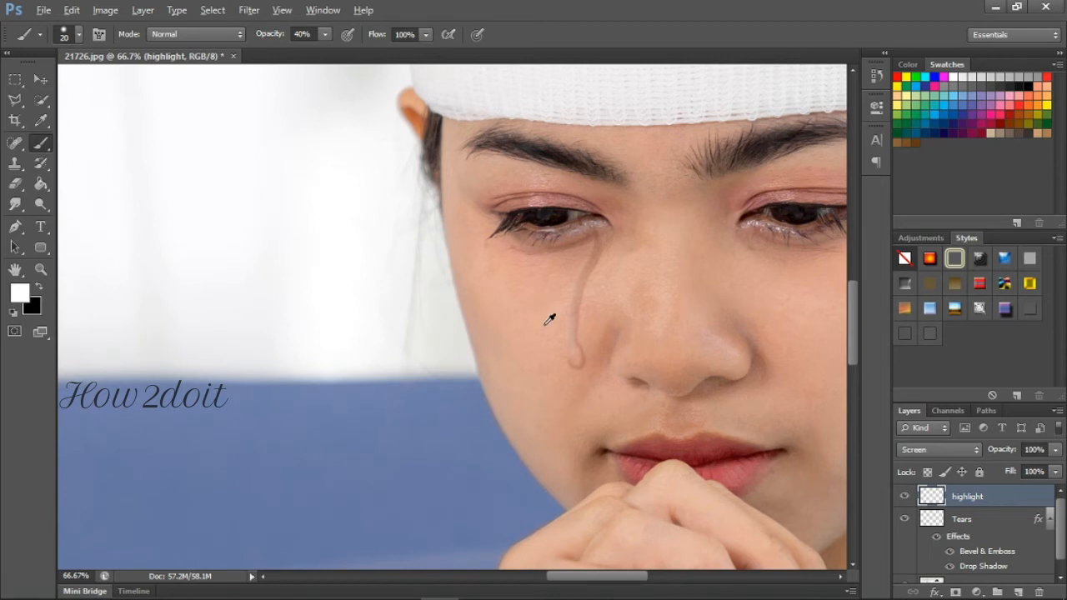
alt+click(538, 354)
key(v)
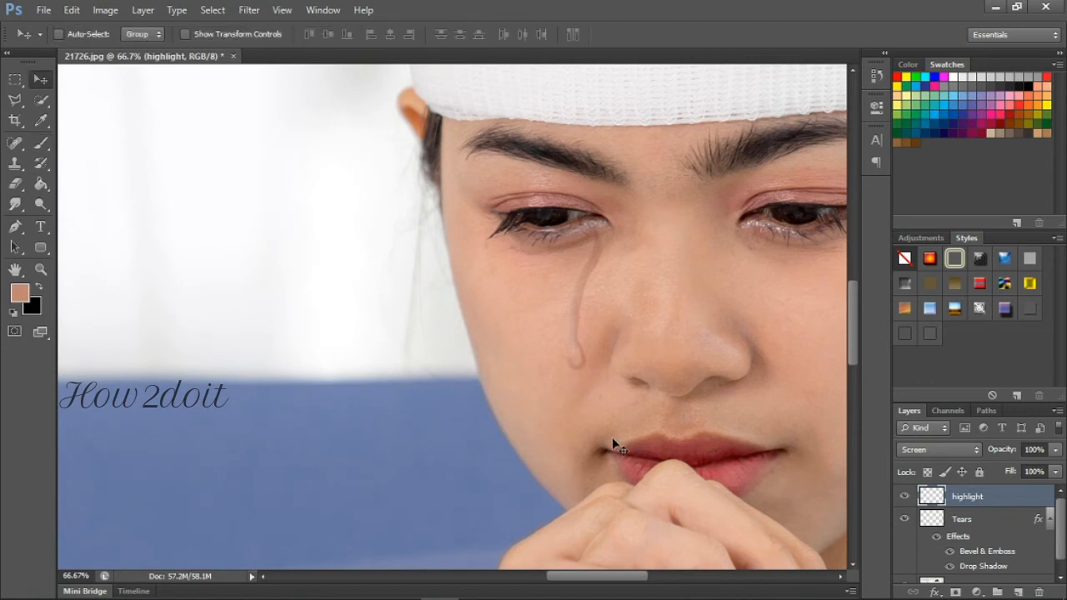
Step: Set the brush to a soft round tip with 0% hardness and 10% opacity
click(42, 145)
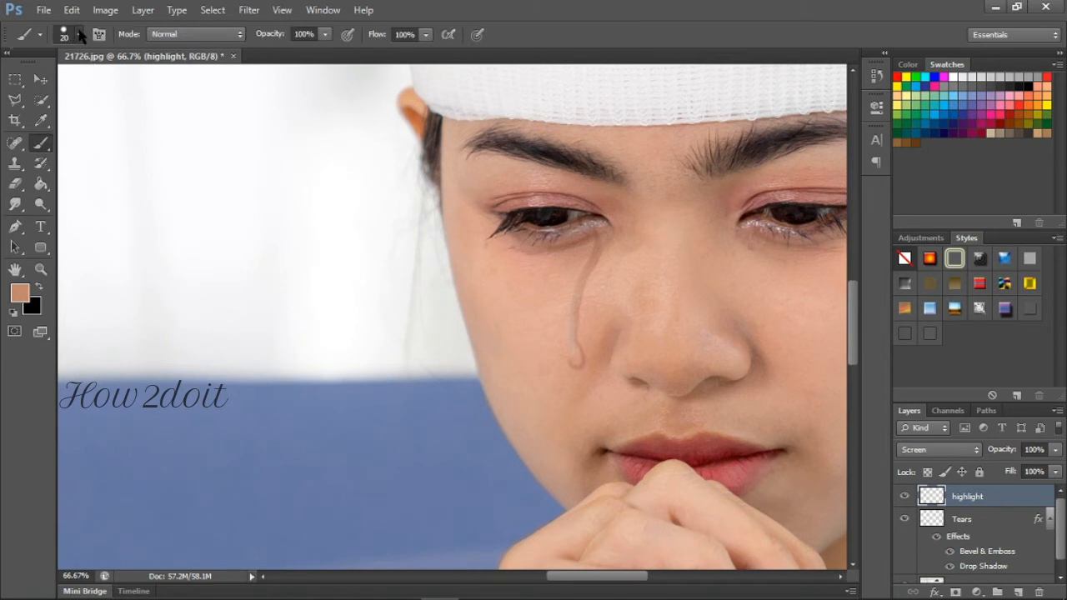
click(80, 35)
drag(169, 120, 8, 122)
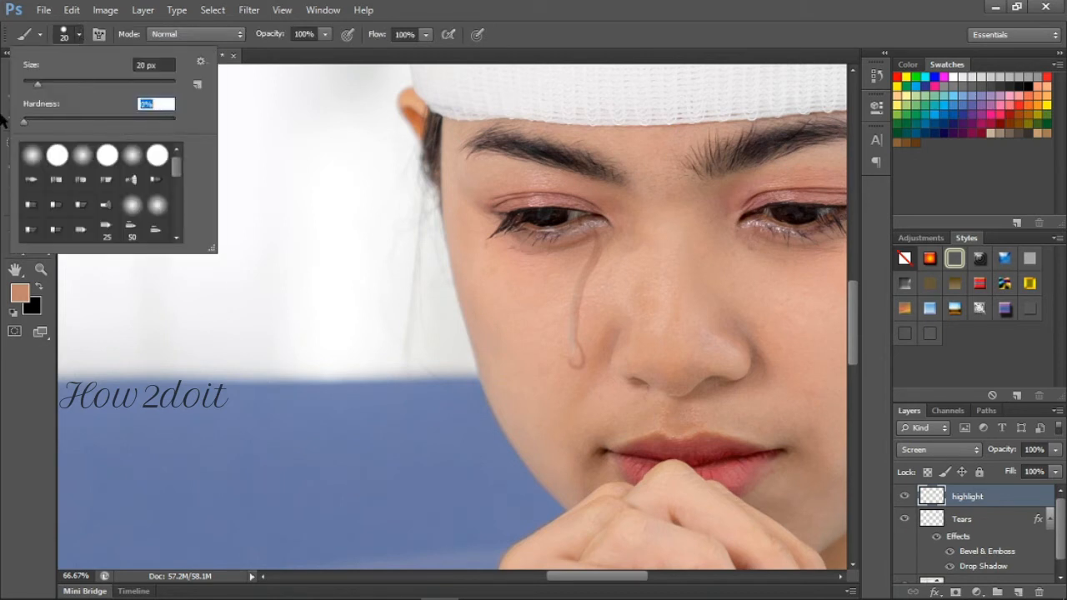
click(40, 155)
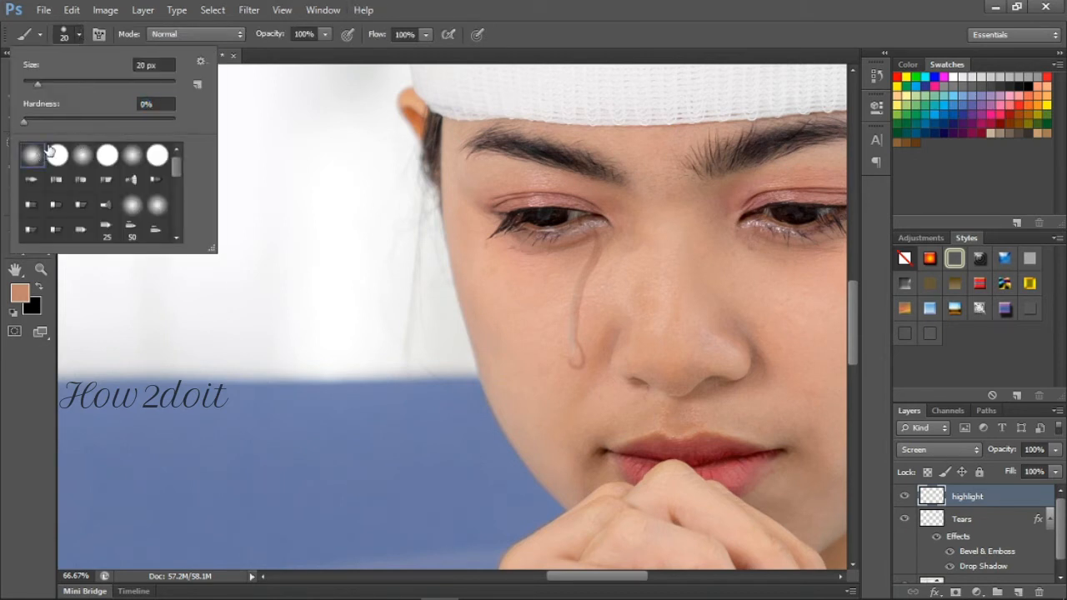
click(324, 34)
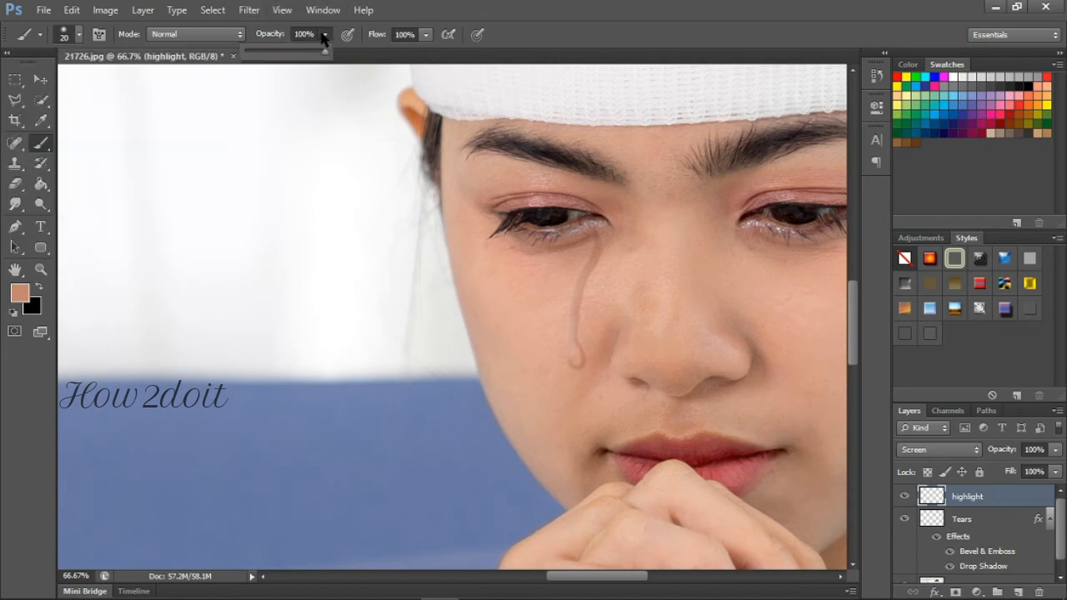
drag(327, 53, 256, 58)
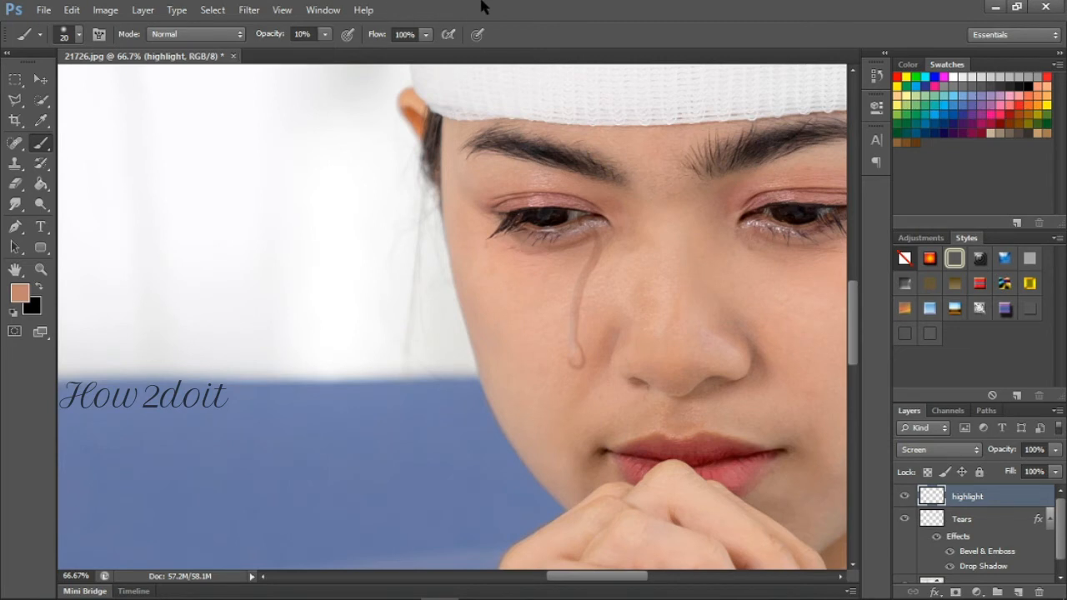
Step: Add a layer mask to the highlight layer from a selection of the Tears layer's painted area
scroll(597, 406, up, 2)
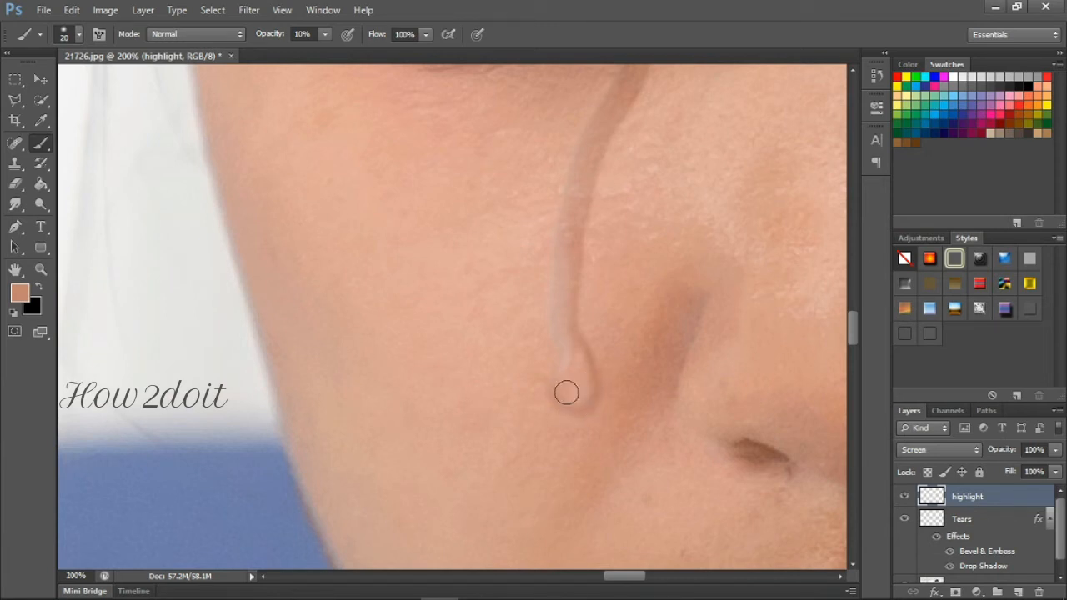
click(975, 521)
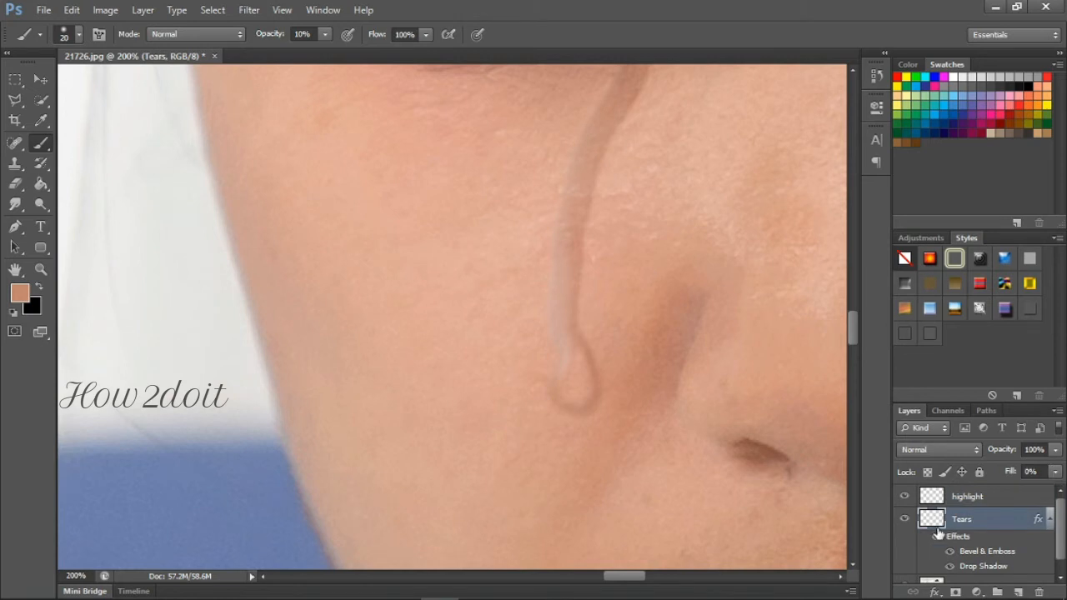
click(966, 497)
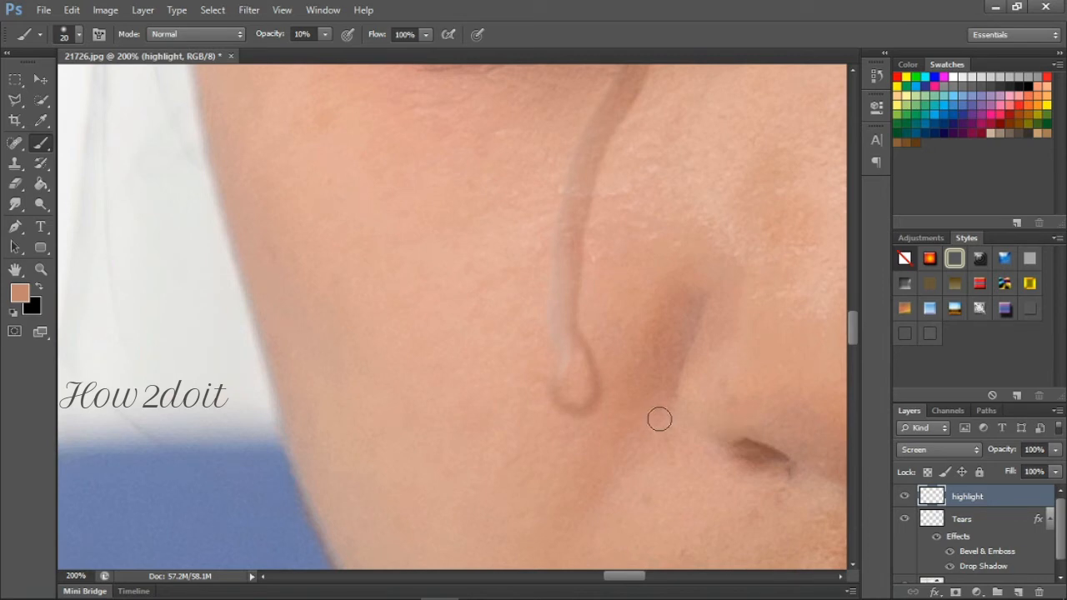
ctrl+click(933, 519)
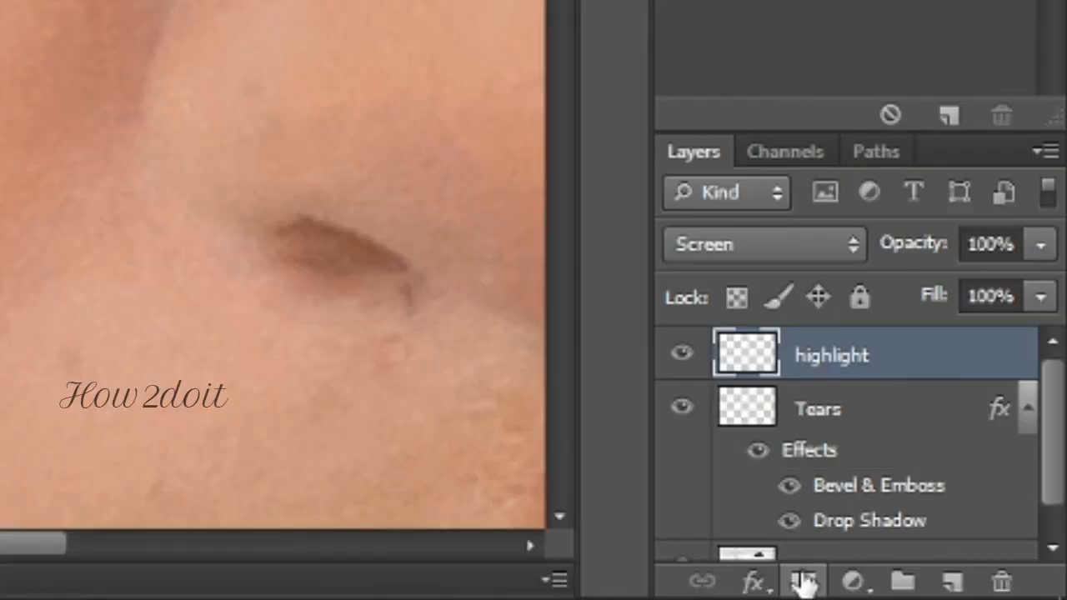
click(804, 584)
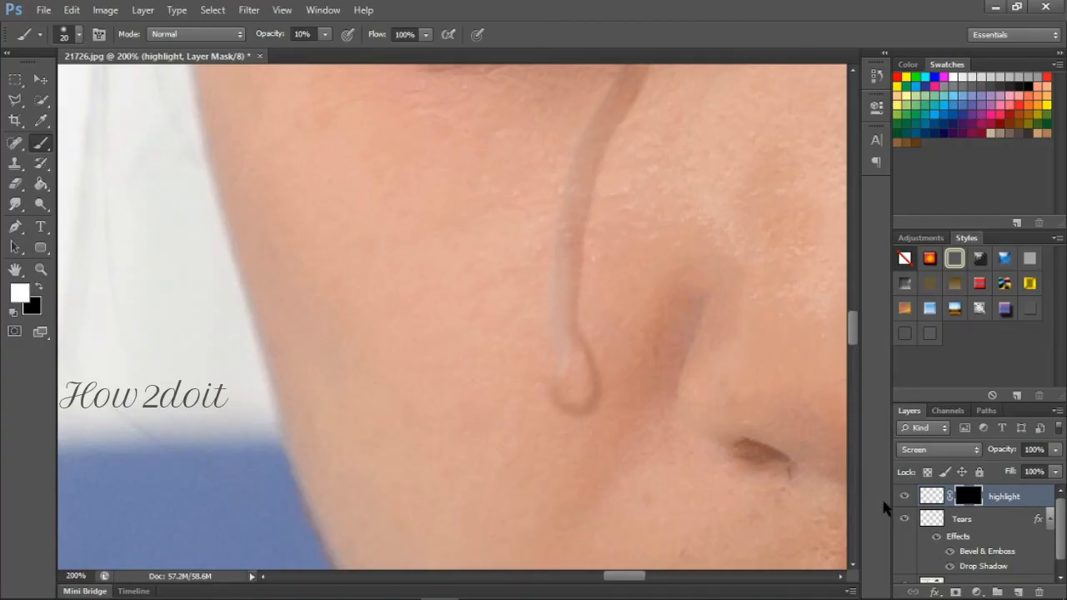
Step: Paint a highlight on the masked highlight layer along the teardrop and up its trail, and reduce the brush size
click(931, 497)
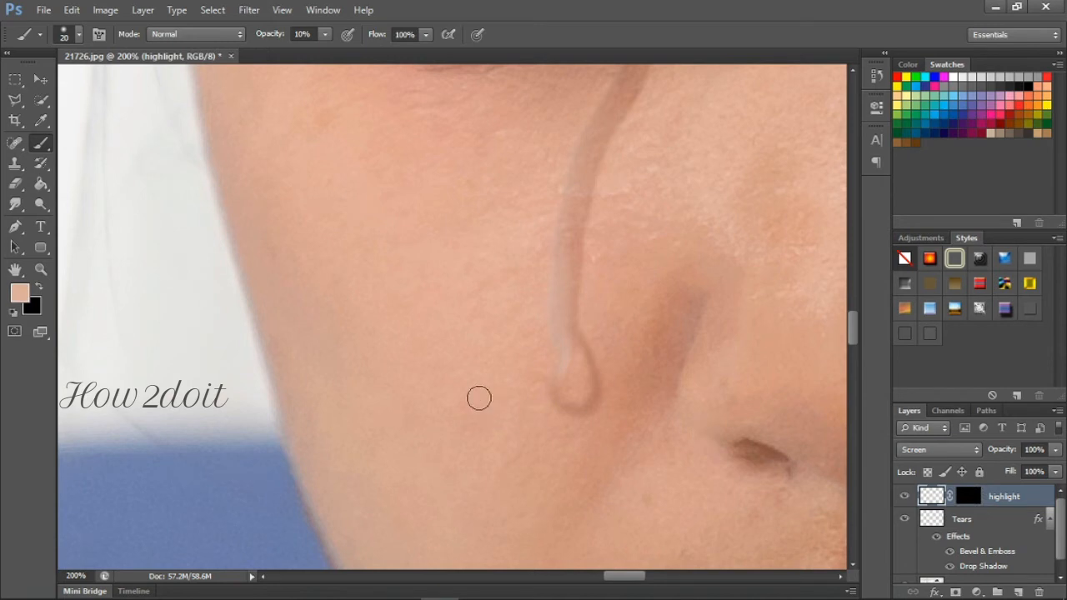
mouse_move(585, 382)
mouse_down()
mouse_move(575, 282)
mouse_move(572, 307)
mouse_move(573, 341)
mouse_move(575, 276)
mouse_move(574, 312)
mouse_move(595, 185)
mouse_move(581, 246)
mouse_move(607, 172)
mouse_move(573, 270)
mouse_move(582, 317)
mouse_move(601, 166)
mouse_move(594, 178)
mouse_move(616, 141)
mouse_move(587, 185)
mouse_move(632, 126)
mouse_move(600, 159)
mouse_move(629, 111)
mouse_up()
key(bracketleft)
click(854, 73)
click(854, 74)
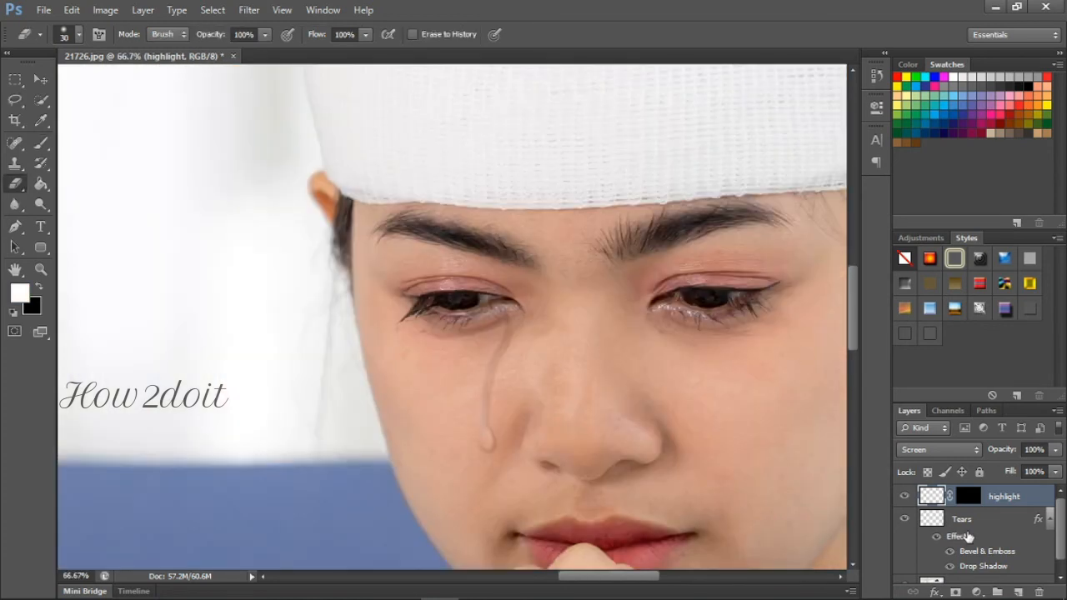
Step: Save the Tears layer's effects and blending options as a new style named "tears"
click(959, 522)
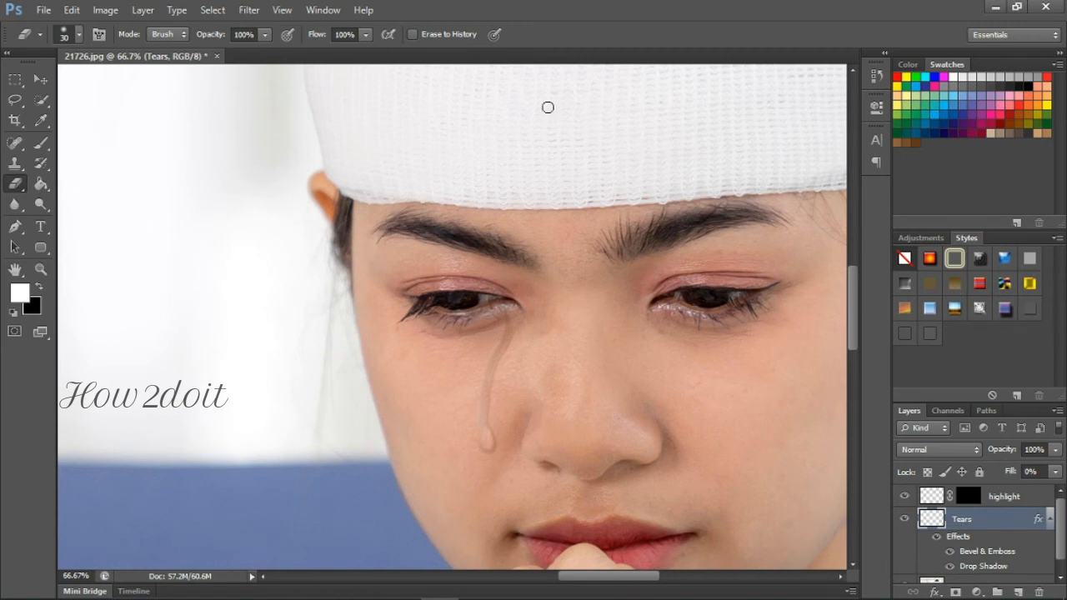
click(322, 10)
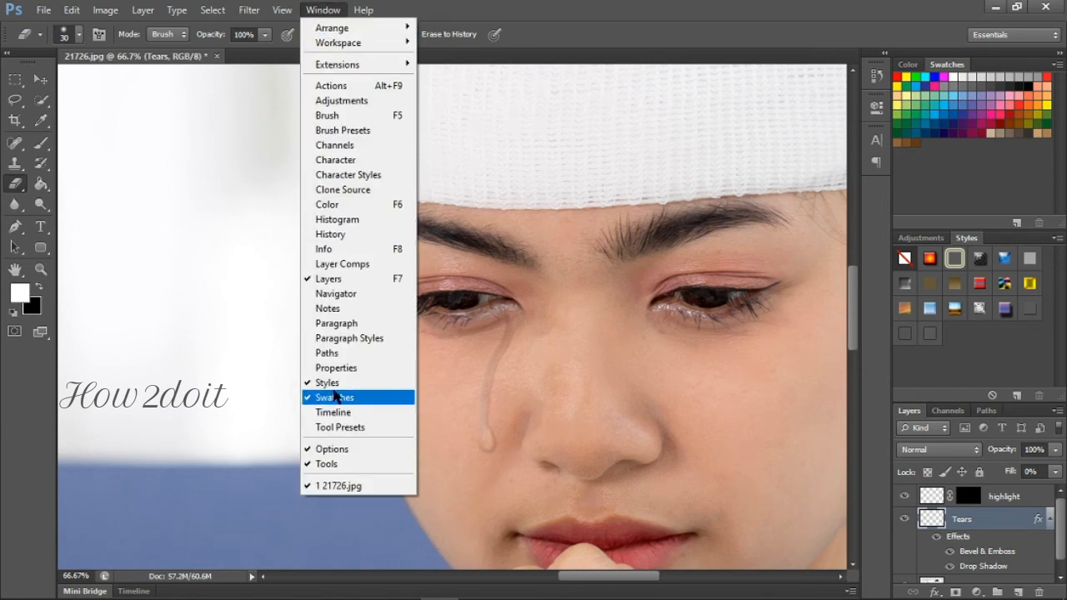
click(739, 349)
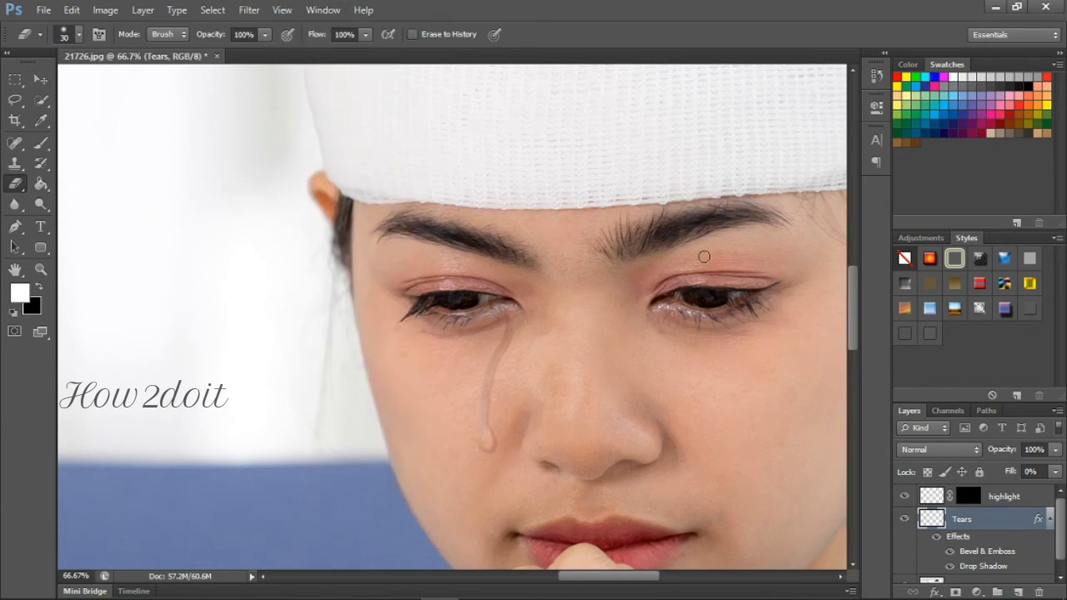
click(964, 360)
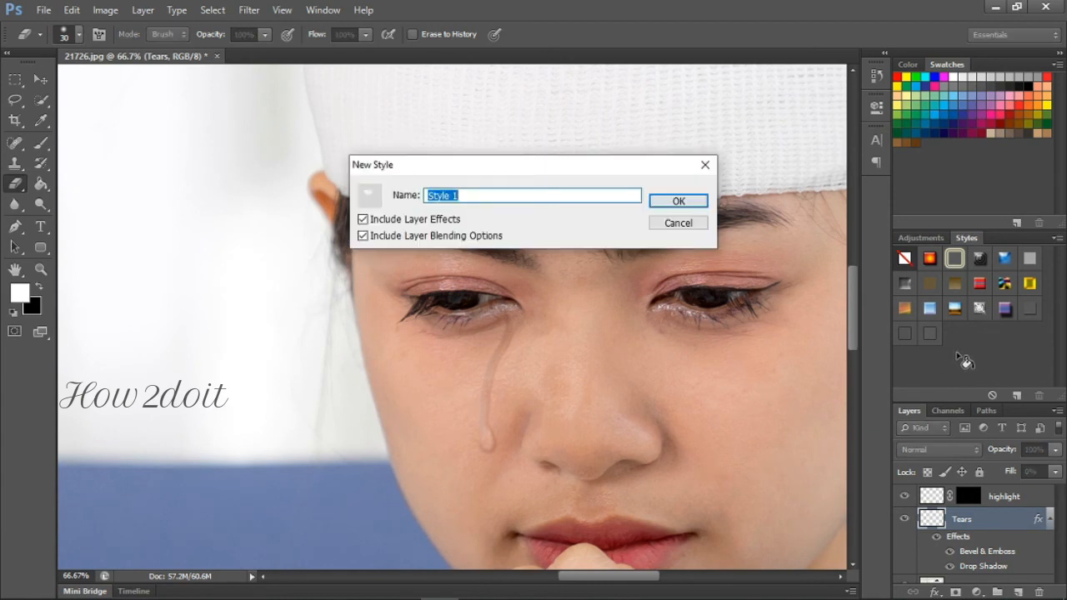
click(692, 225)
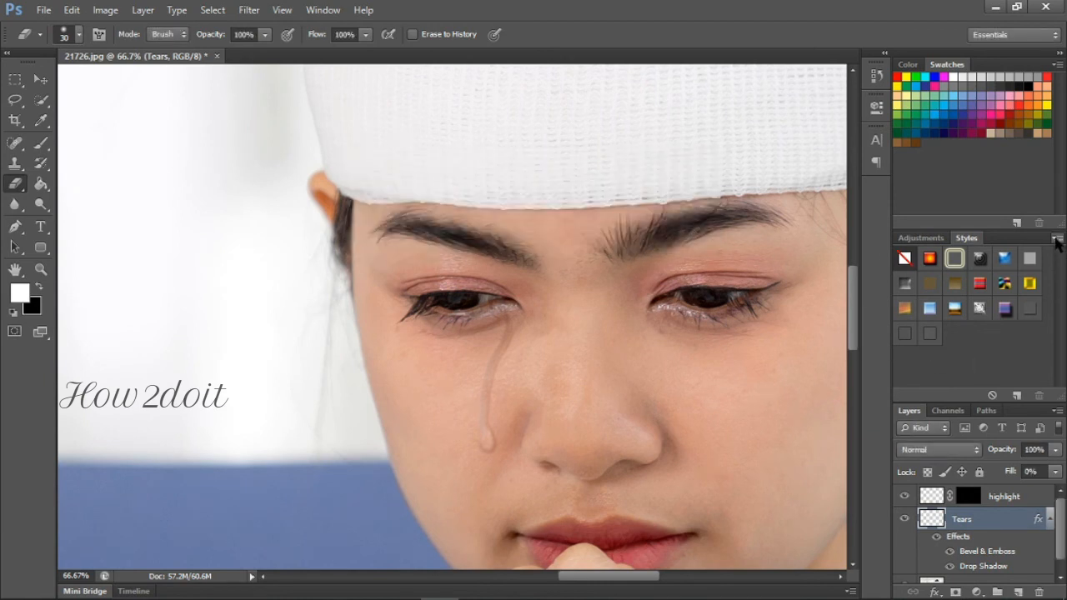
click(1057, 240)
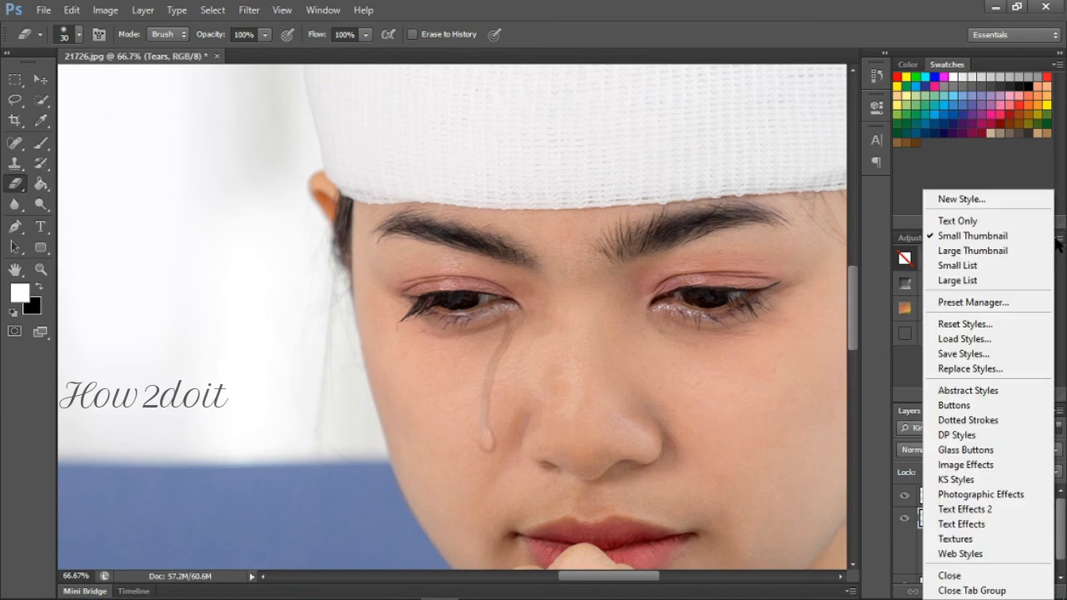
click(1016, 205)
text(tears)
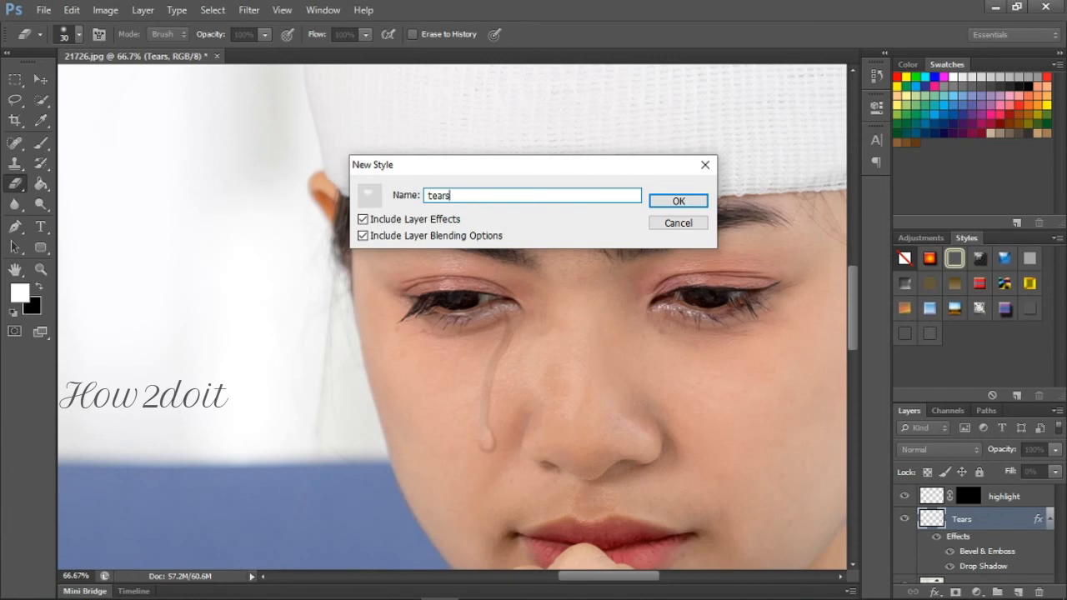
key(Return)
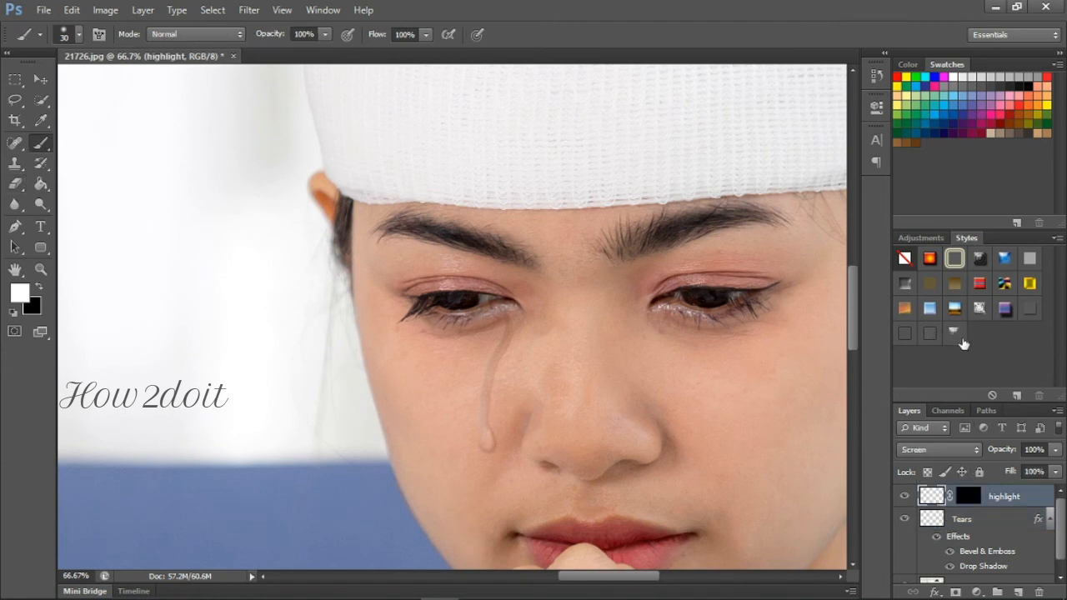
Step: Add a new layer above the highlight layer and raise the brush hardness to its maximum at 30 px size
click(1018, 592)
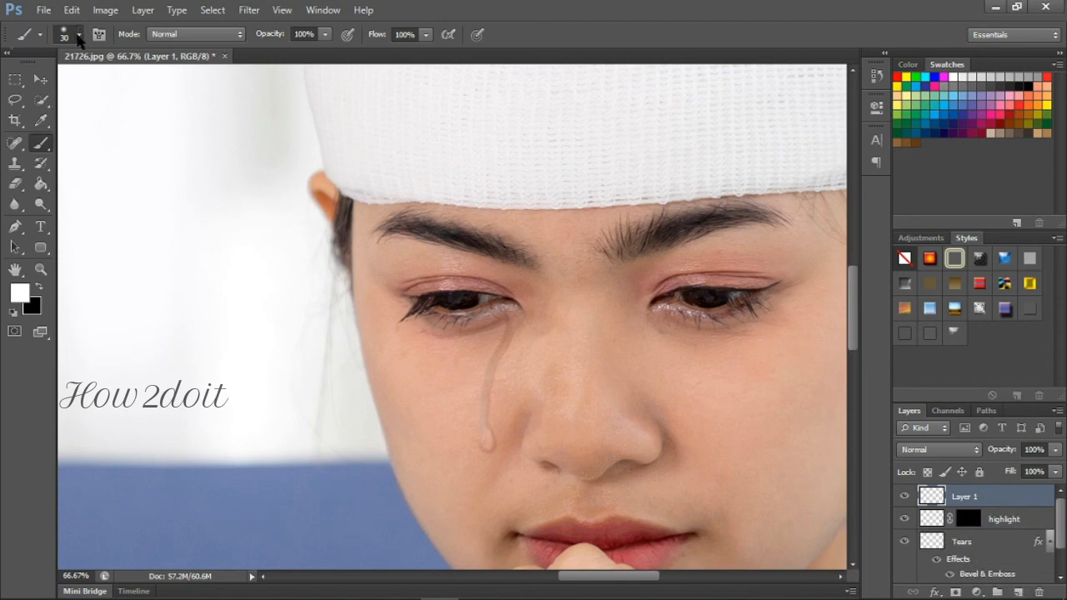
click(79, 35)
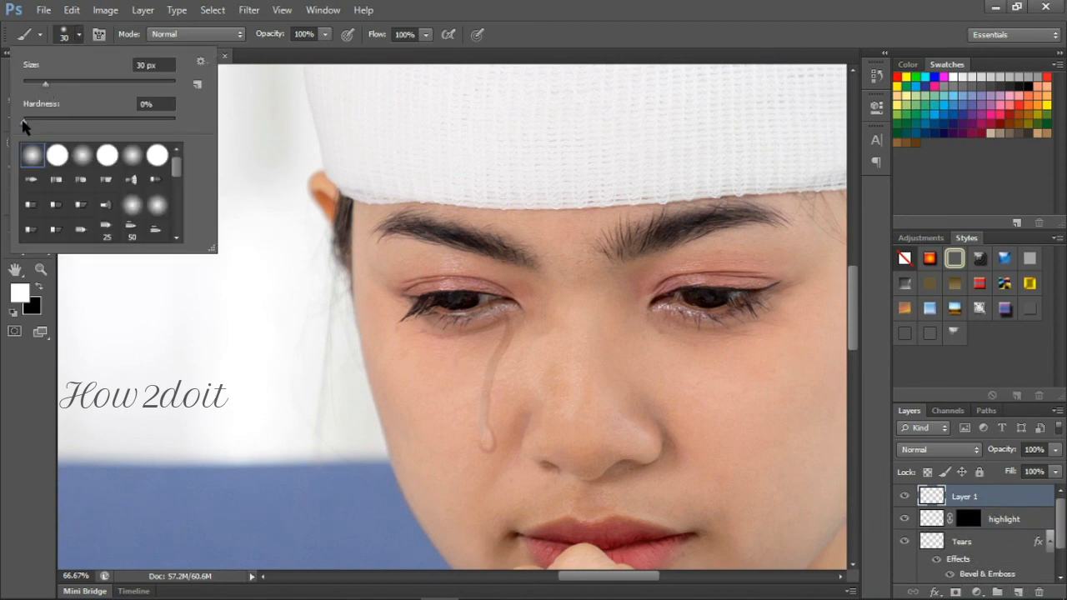
drag(24, 121, 424, 162)
click(703, 57)
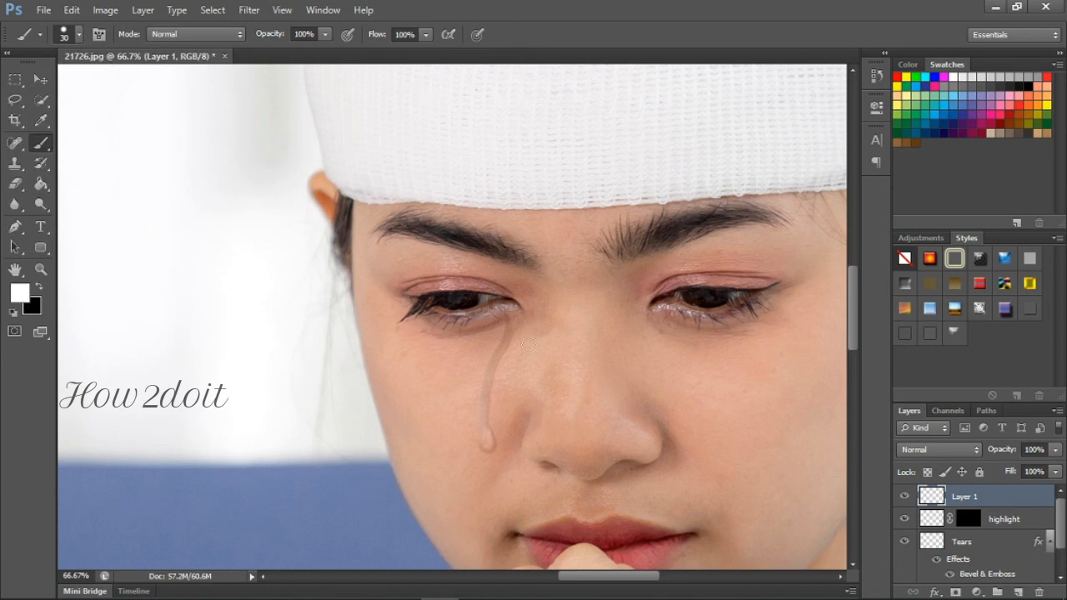
Step: Paint the large white freehand letters "SHO" on the new layer, starting on the cheek and running toward the background
mouse_move(703, 353)
mouse_down()
mouse_move(675, 369)
mouse_move(781, 435)
mouse_move(688, 464)
mouse_up()
key(ctrl+z)
click(736, 368)
mouse_move(715, 368)
mouse_down()
mouse_move(684, 418)
mouse_move(795, 479)
mouse_move(697, 509)
mouse_up()
drag(600, 576, 645, 582)
drag(476, 376, 480, 517)
drag(471, 450, 556, 449)
drag(549, 384, 560, 545)
mouse_move(660, 381)
mouse_down()
mouse_move(675, 523)
mouse_move(657, 348)
mouse_move(636, 406)
mouse_up()
Step: Finish the white lettering as "SHOKO" by painting a K and a final O with a smiley face inside
drag(627, 578, 674, 578)
drag(478, 331, 477, 550)
drag(490, 455, 539, 362)
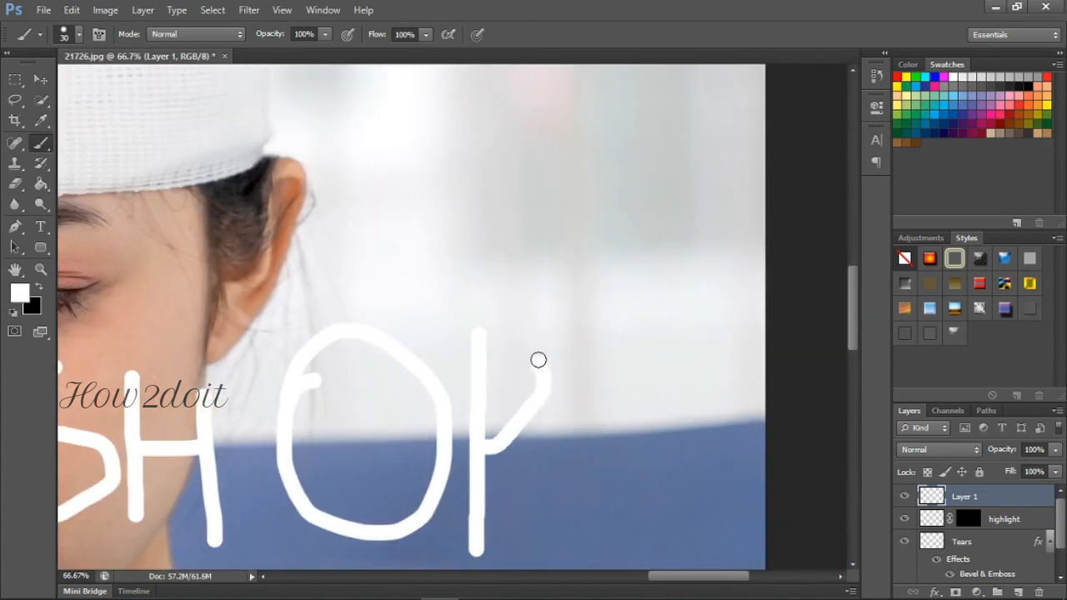
drag(492, 457, 560, 544)
mouse_move(689, 367)
mouse_down()
mouse_move(612, 407)
mouse_move(757, 541)
mouse_move(677, 364)
mouse_up()
click(642, 439)
click(711, 442)
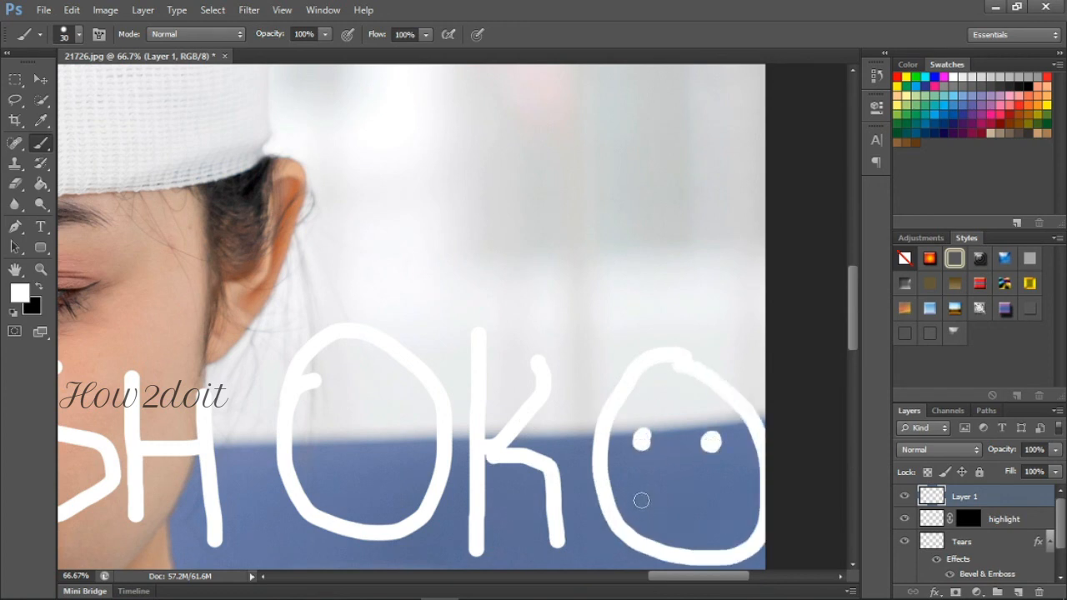
mouse_move(639, 500)
mouse_down()
mouse_move(696, 509)
mouse_move(724, 482)
mouse_up()
Step: Apply the saved tears style to the lettering layer and move the lettering up onto the woman's head bandage
drag(691, 576, 662, 577)
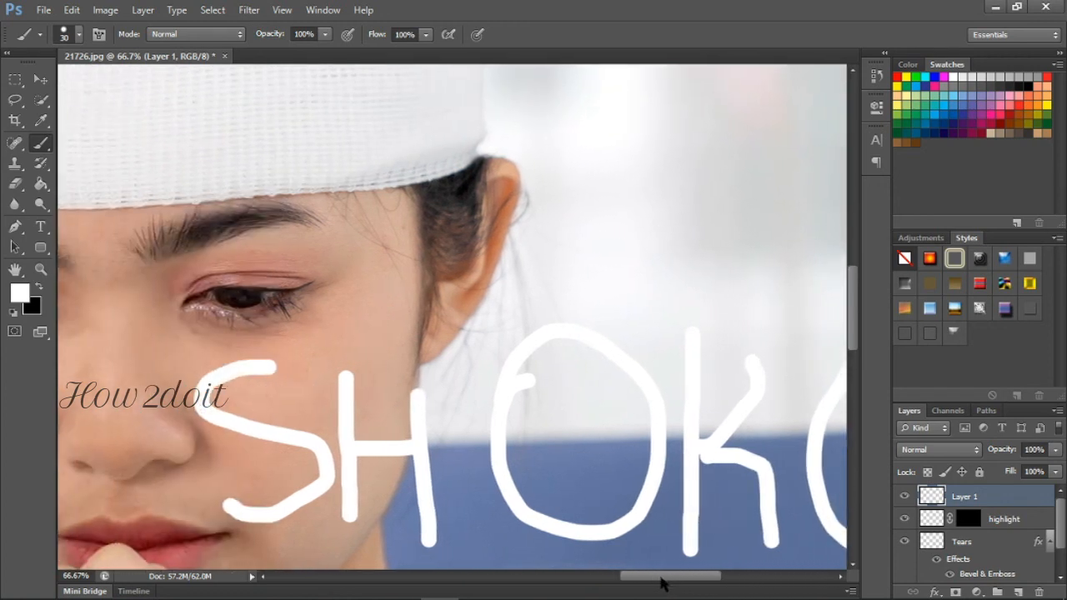
drag(956, 338, 959, 496)
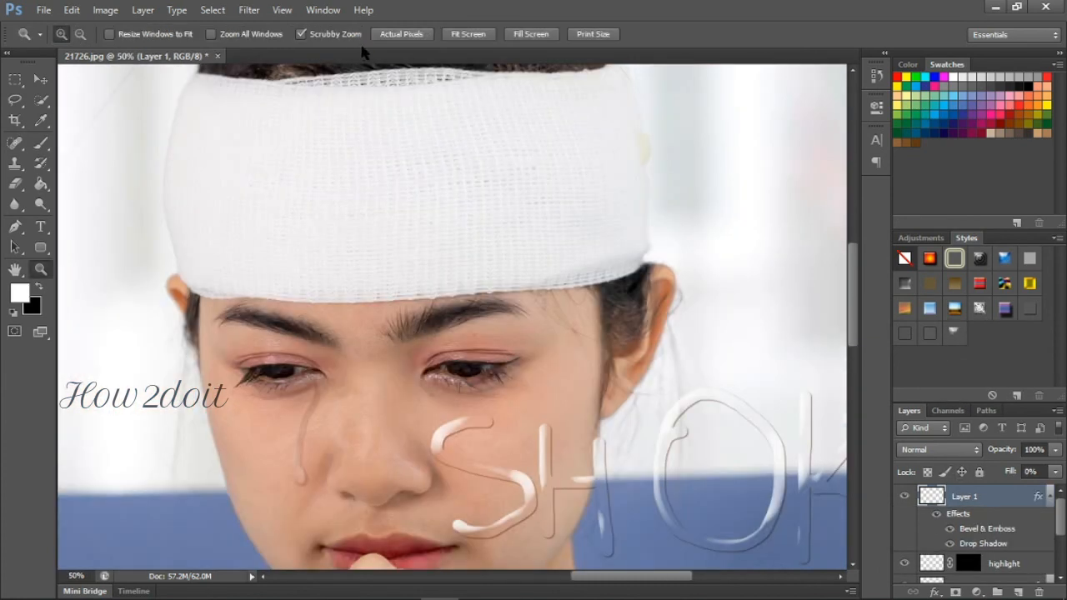
click(464, 33)
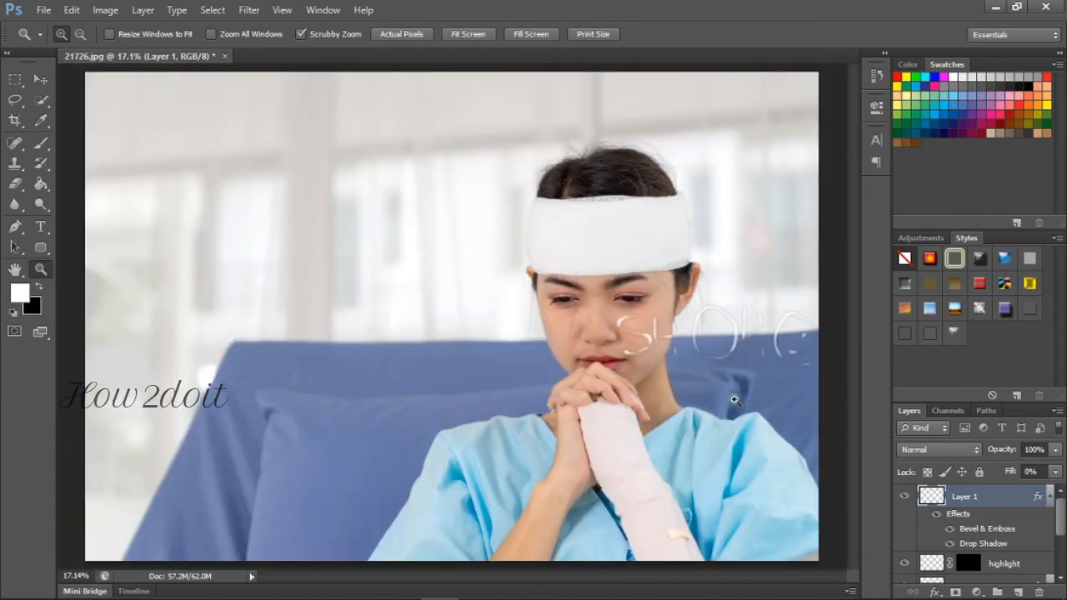
key(v)
drag(759, 367, 638, 260)
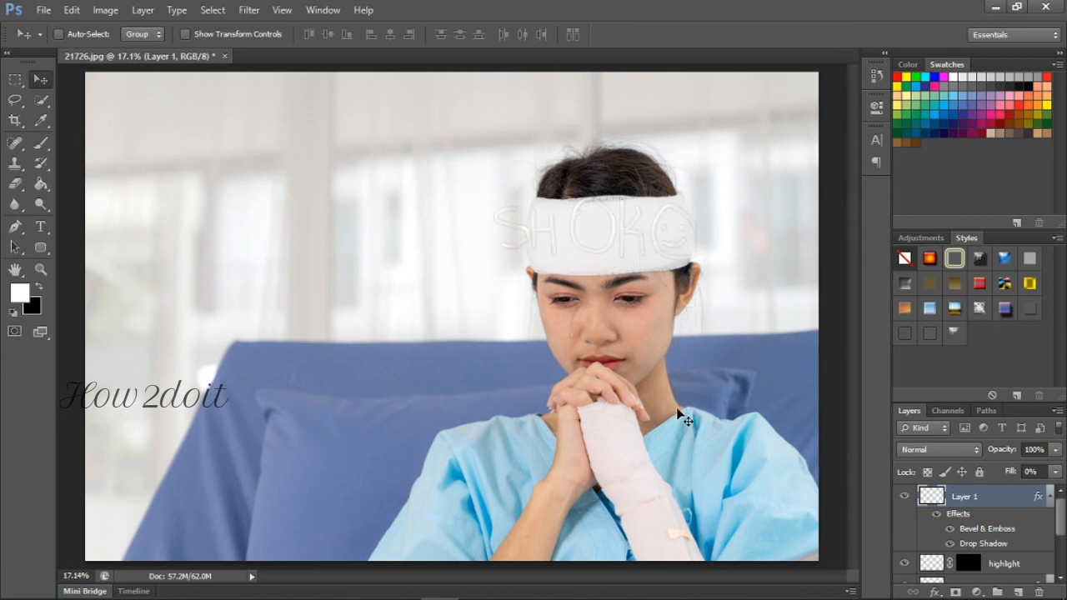